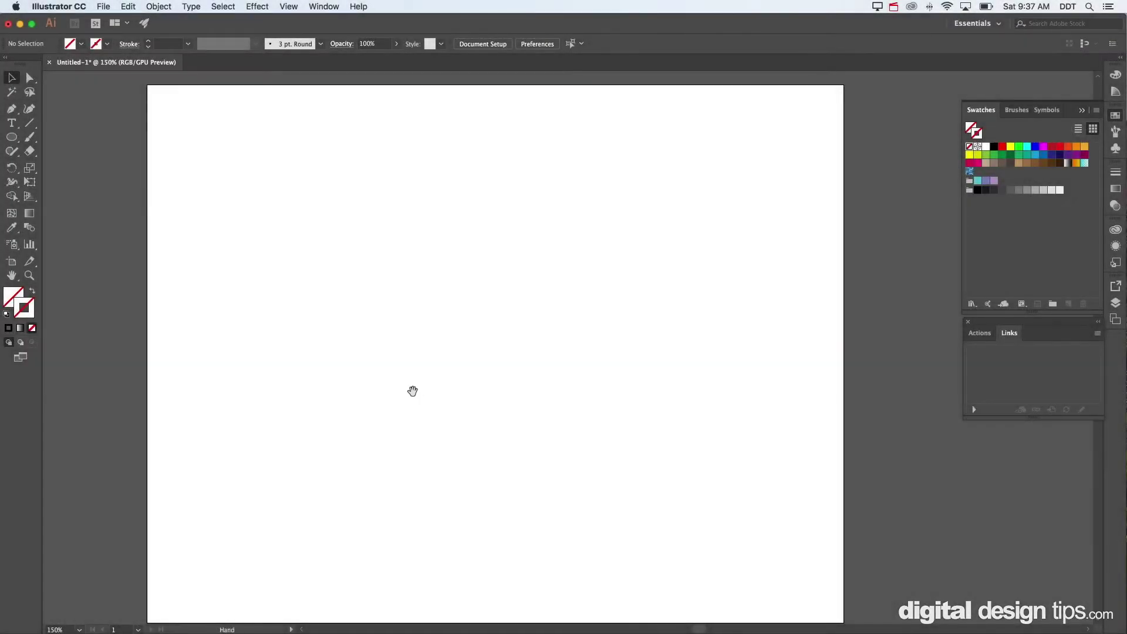
Step: Type the word BEACH on the upper-left of the artboard
{"action": "left_click_drag", "start_coordinate": [413, 390], "coordinate": [443, 389]}
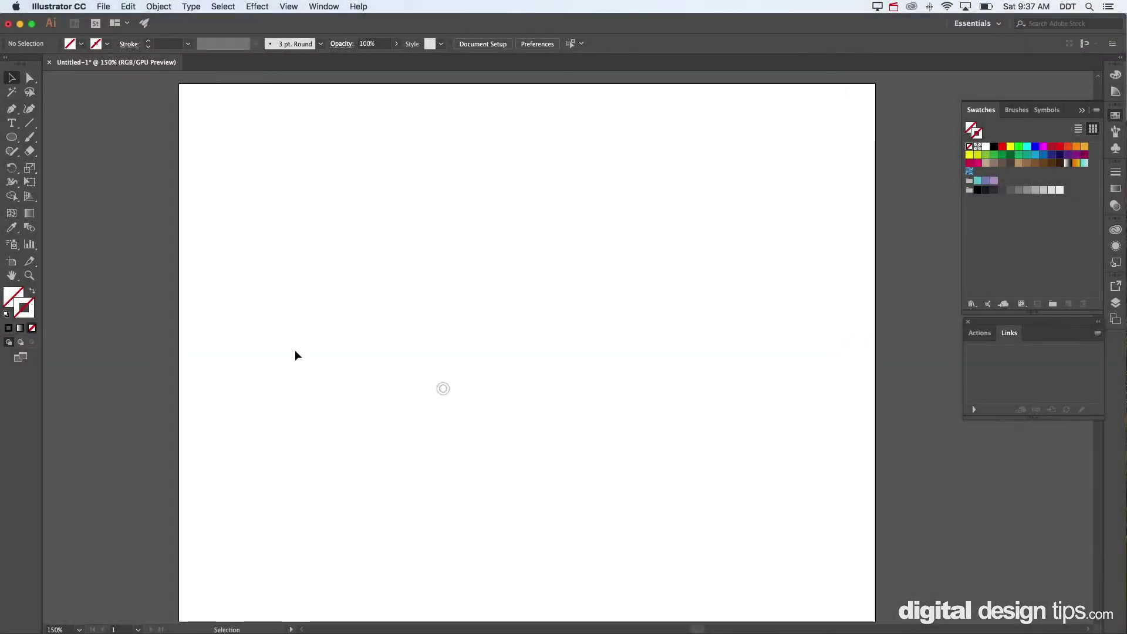
{"action": "left_click", "coordinate": [13, 123]}
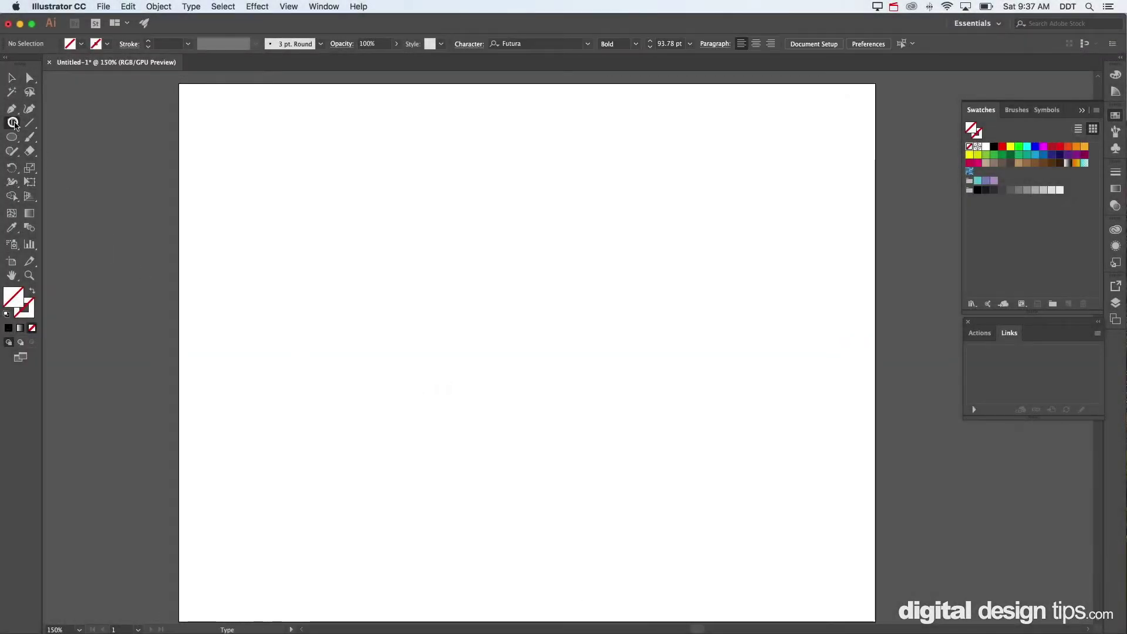
{"action": "left_click", "coordinate": [301, 289]}
{"action": "type", "text": "BE"}
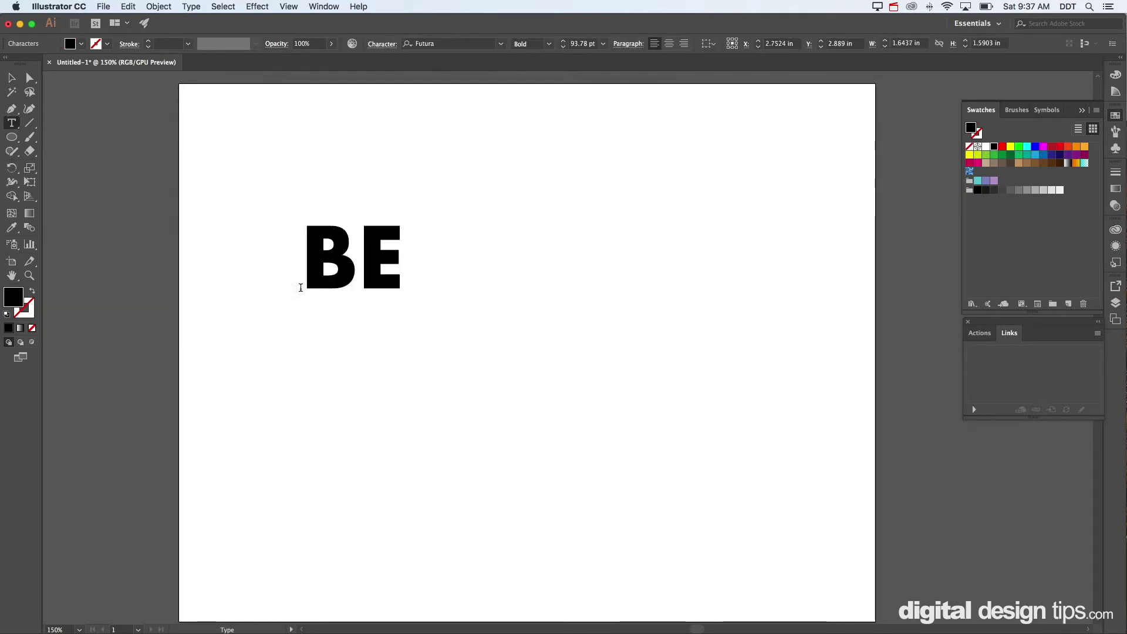
{"action": "type", "text": "ACH"}
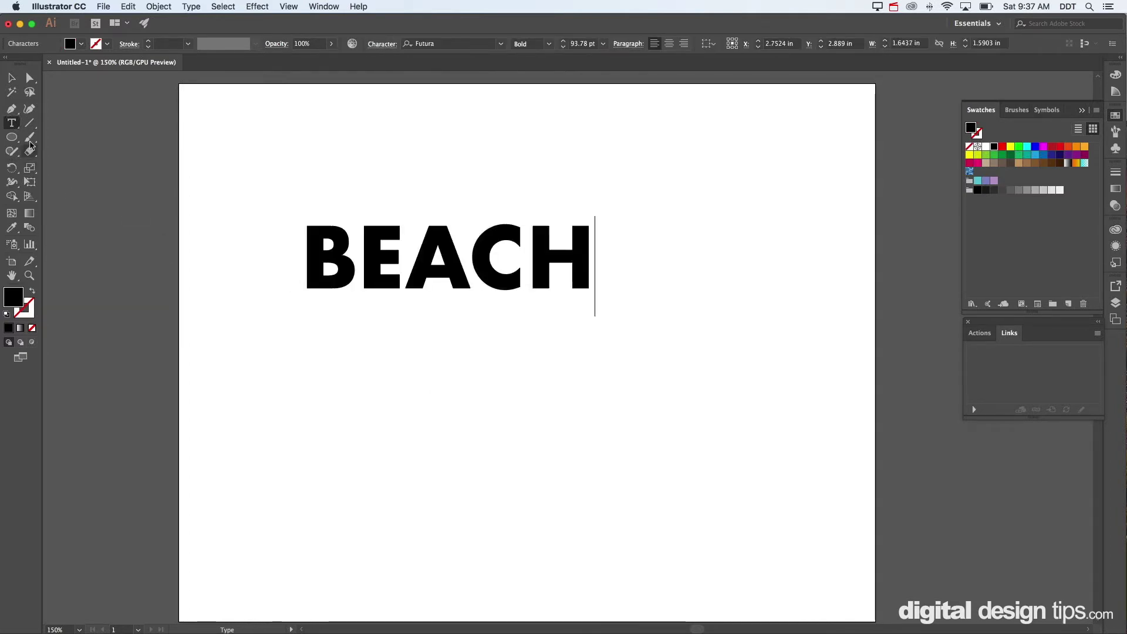
Step: Enlarge the BEACH text proportionally to about 148 pt and move it lower toward the centre
{"action": "left_click", "coordinate": [12, 78]}
{"action": "left_click", "coordinate": [178, 211]}
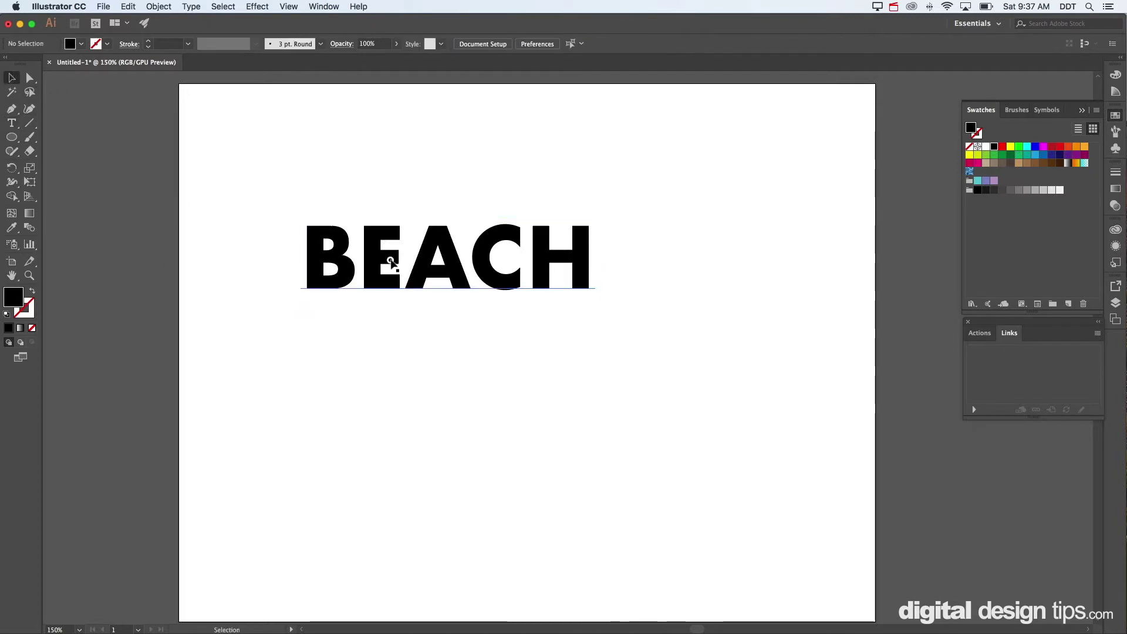
{"action": "left_click_drag", "start_coordinate": [391, 263], "coordinate": [380, 276]}
{"action": "left_click_drag", "start_coordinate": [585, 332], "coordinate": [752, 453]}
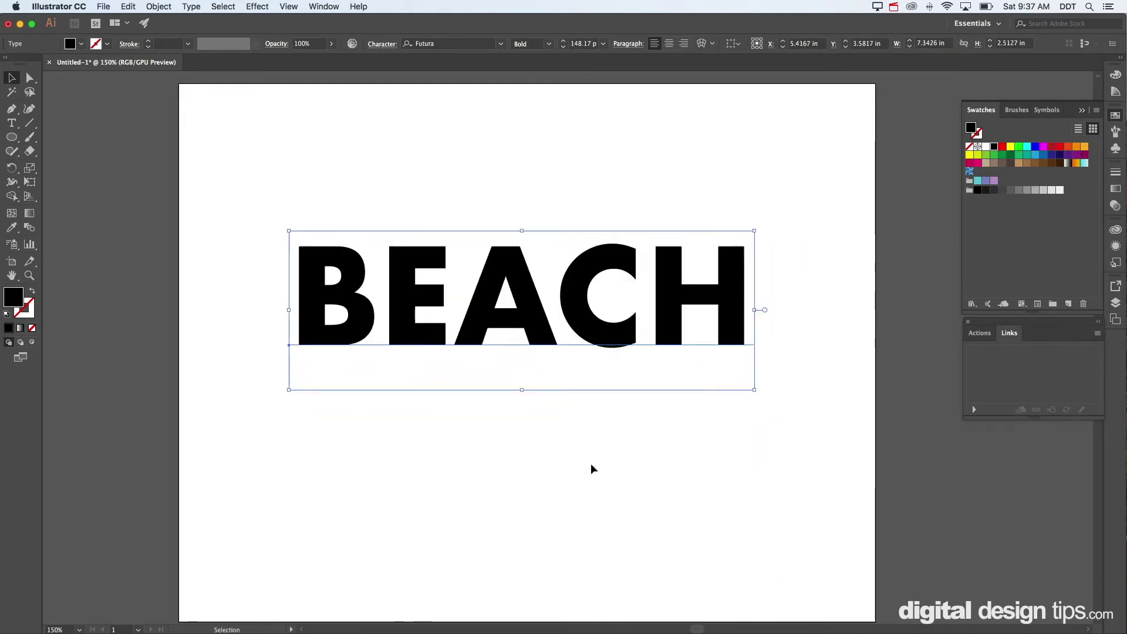
{"action": "left_click_drag", "start_coordinate": [607, 344], "coordinate": [595, 368]}
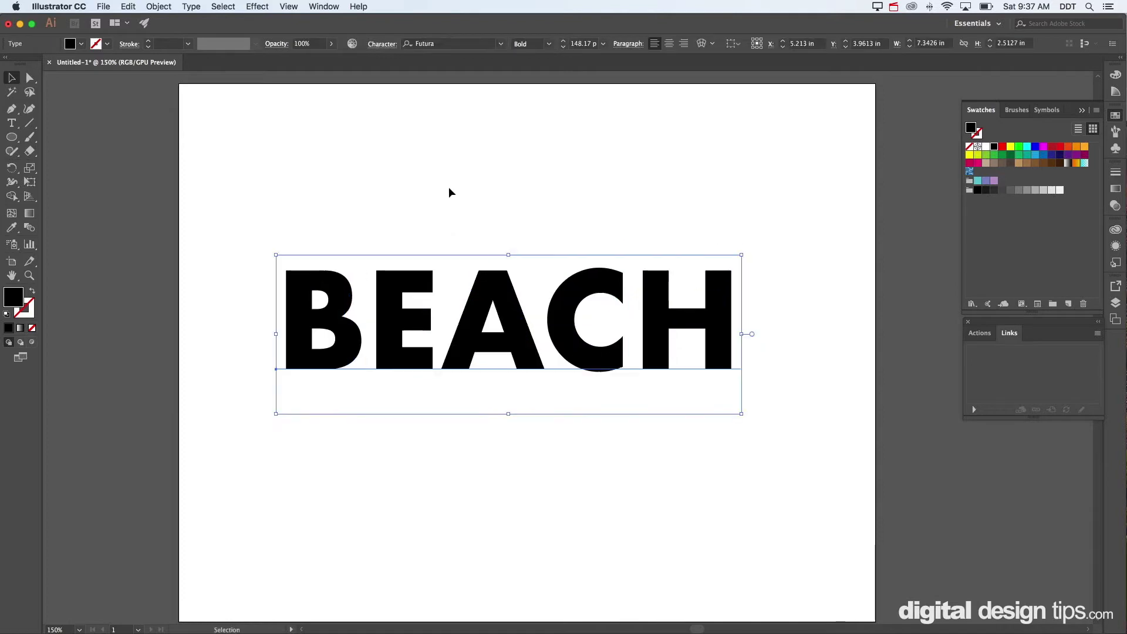
{"action": "left_click", "coordinate": [436, 172]}
Step: Place the Beach Please.png photo at the artboard's upper left
{"action": "left_click", "coordinate": [102, 6]}
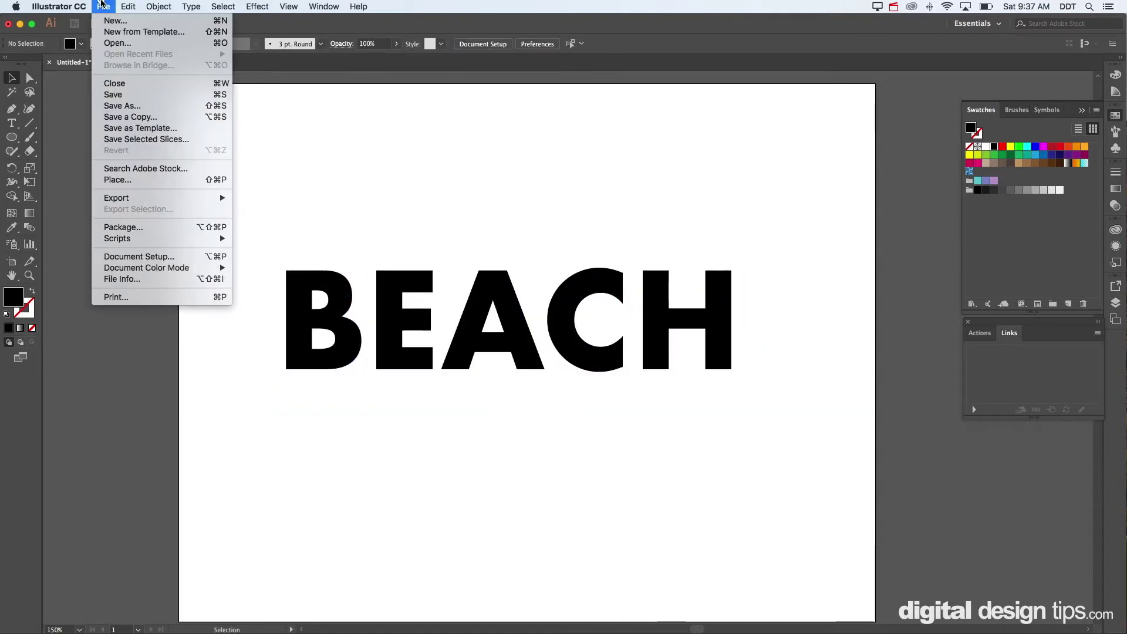
{"action": "left_click", "coordinate": [184, 178]}
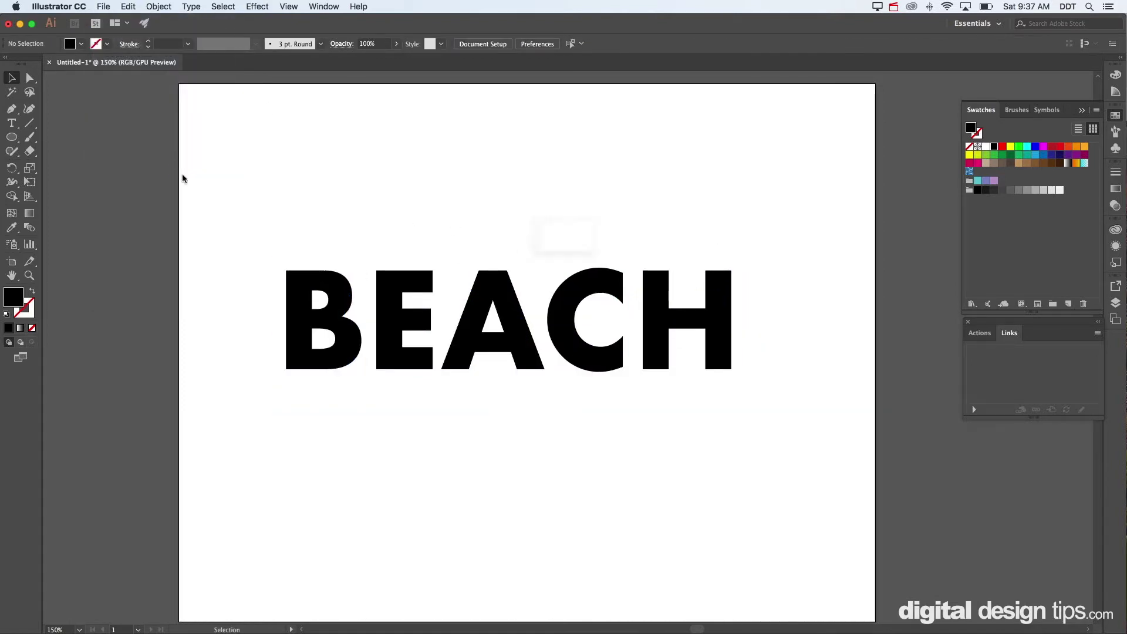
{"action": "left_click", "coordinate": [537, 132]}
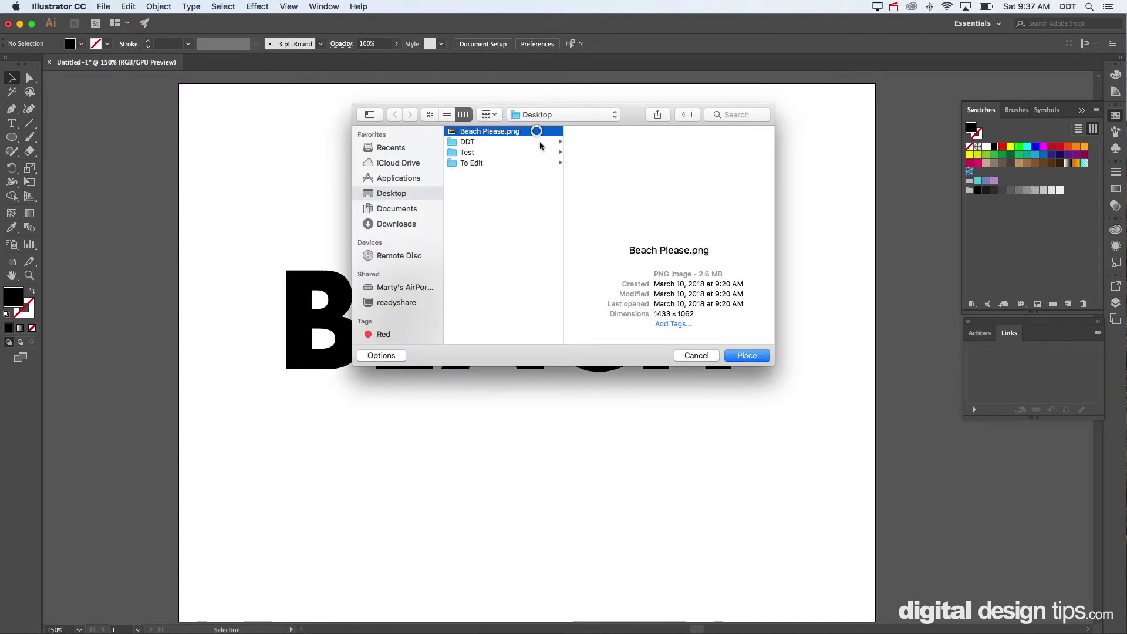
{"action": "left_click", "coordinate": [735, 353]}
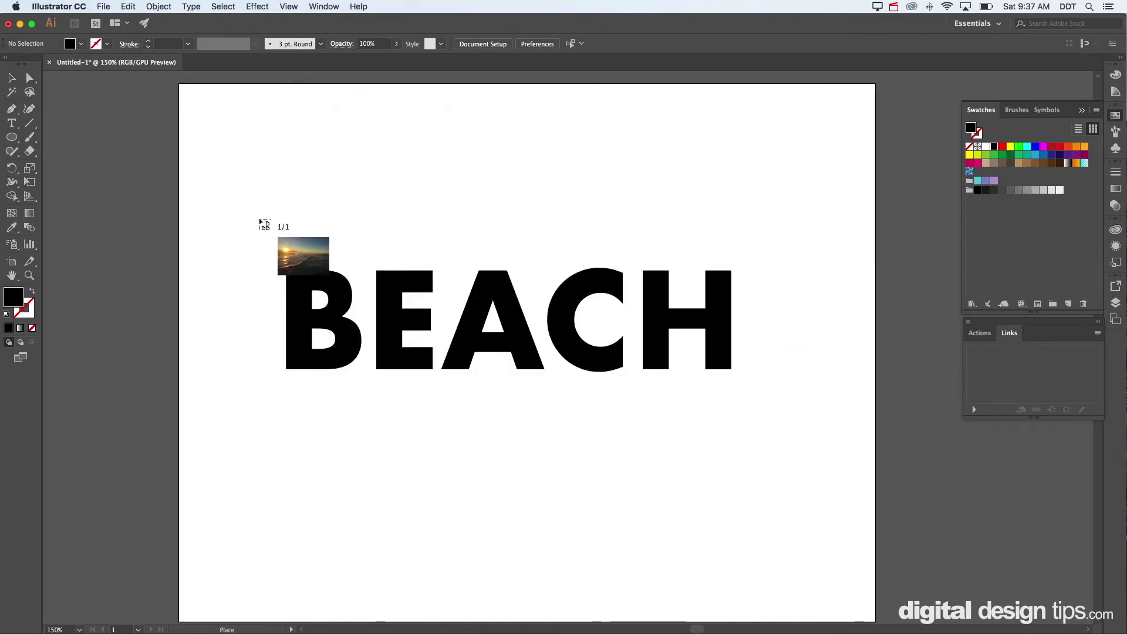
{"action": "left_click", "coordinate": [229, 180]}
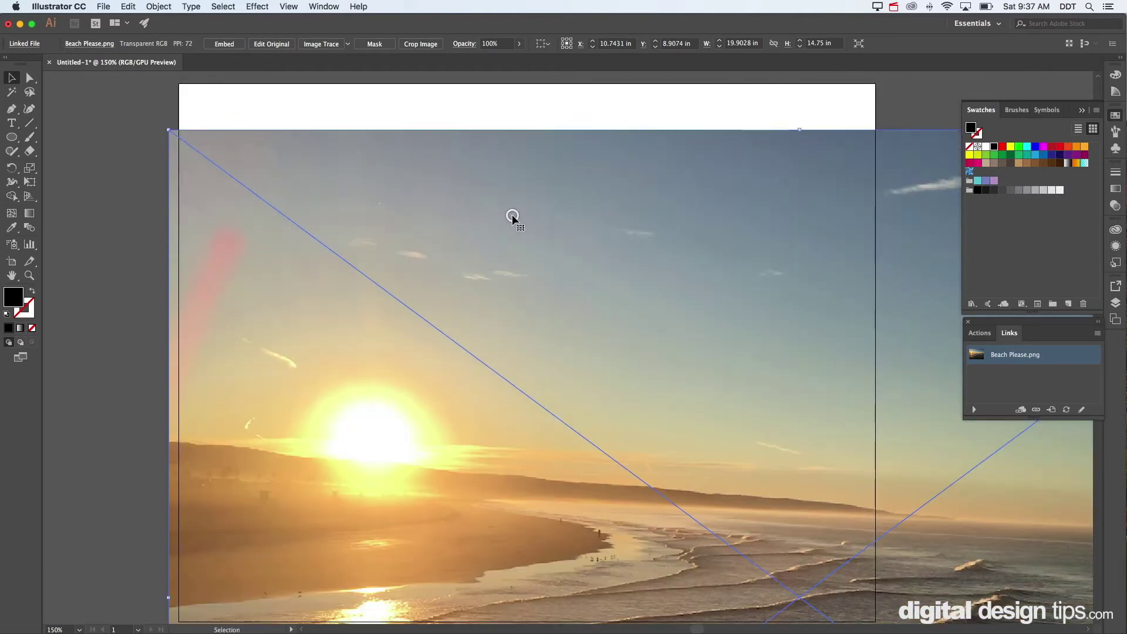
Step: Shrink the photo proportionally to the artboard size and align it to the top
{"action": "key", "text": "super+minus"}
{"action": "key", "text": "super+minus"}
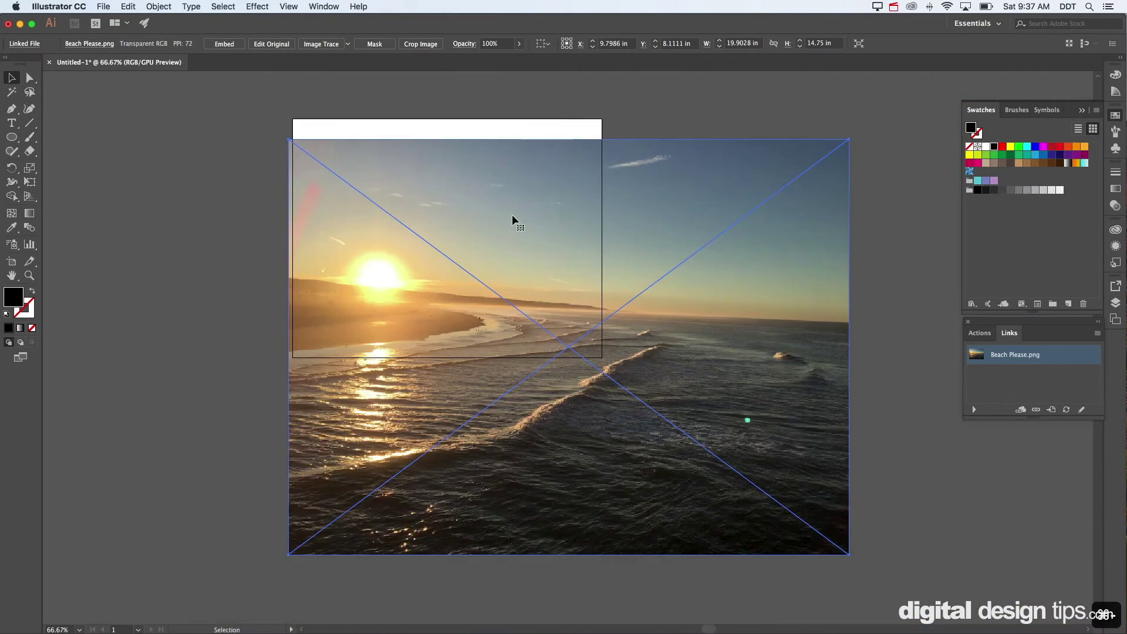
{"action": "left_click_drag", "start_coordinate": [849, 554], "coordinate": [641, 367]}
{"action": "left_click", "coordinate": [672, 408]}
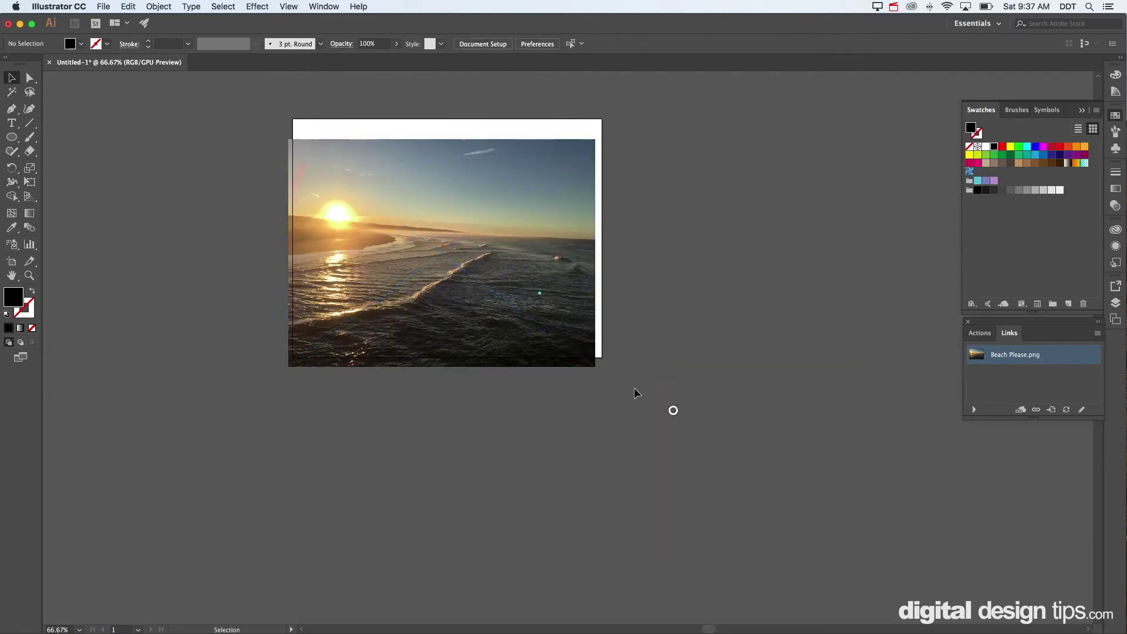
{"action": "mouse_move", "coordinate": [563, 311]}
{"action": "left_mouse_down"}
{"action": "mouse_move", "coordinate": [588, 306]}
{"action": "mouse_move", "coordinate": [564, 305]}
{"action": "left_mouse_up"}
{"action": "left_click", "coordinate": [651, 296]}
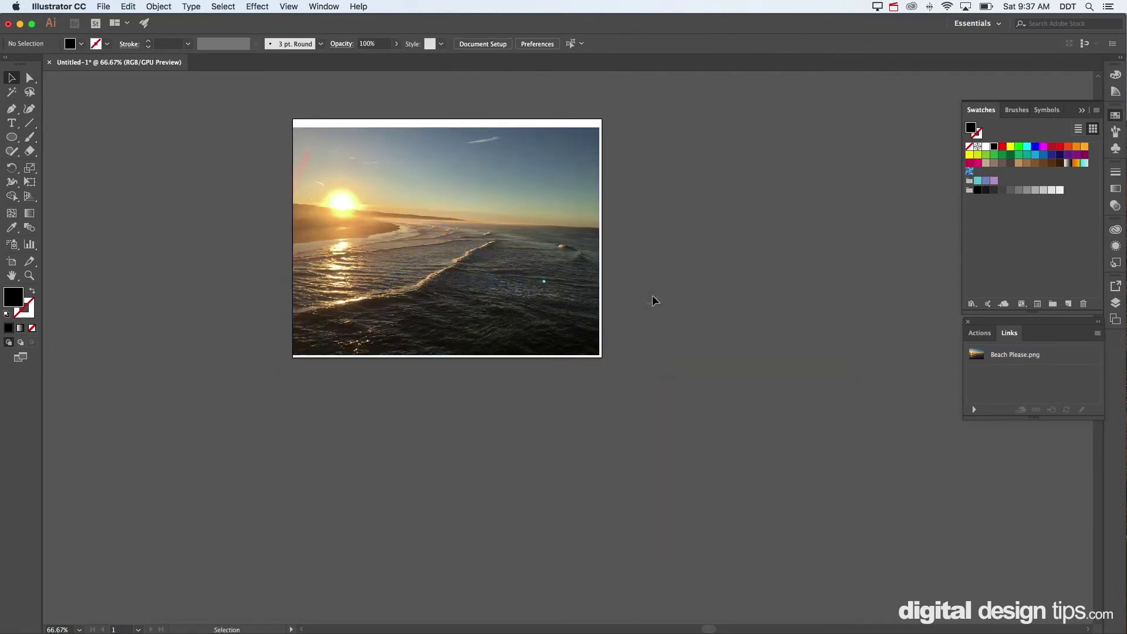
{"action": "key", "text": "super+0"}
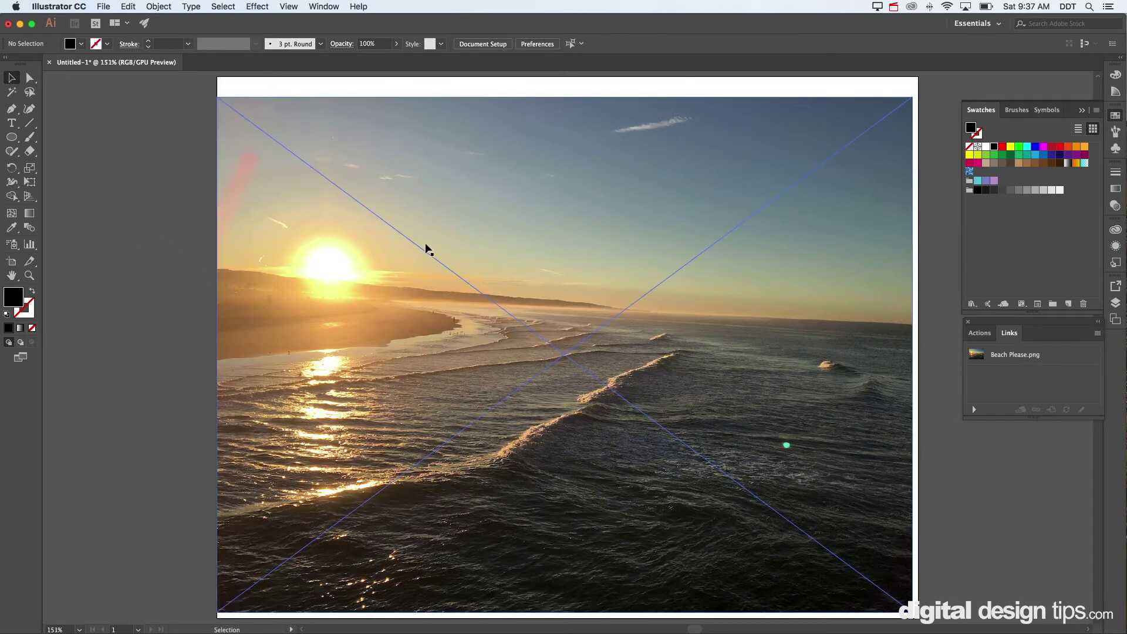
Step: Send the beach photo behind the BEACH text with Arrange > Send to Back
{"action": "left_click_drag", "start_coordinate": [552, 247], "coordinate": [558, 244]}
{"action": "left_click", "coordinate": [188, 219]}
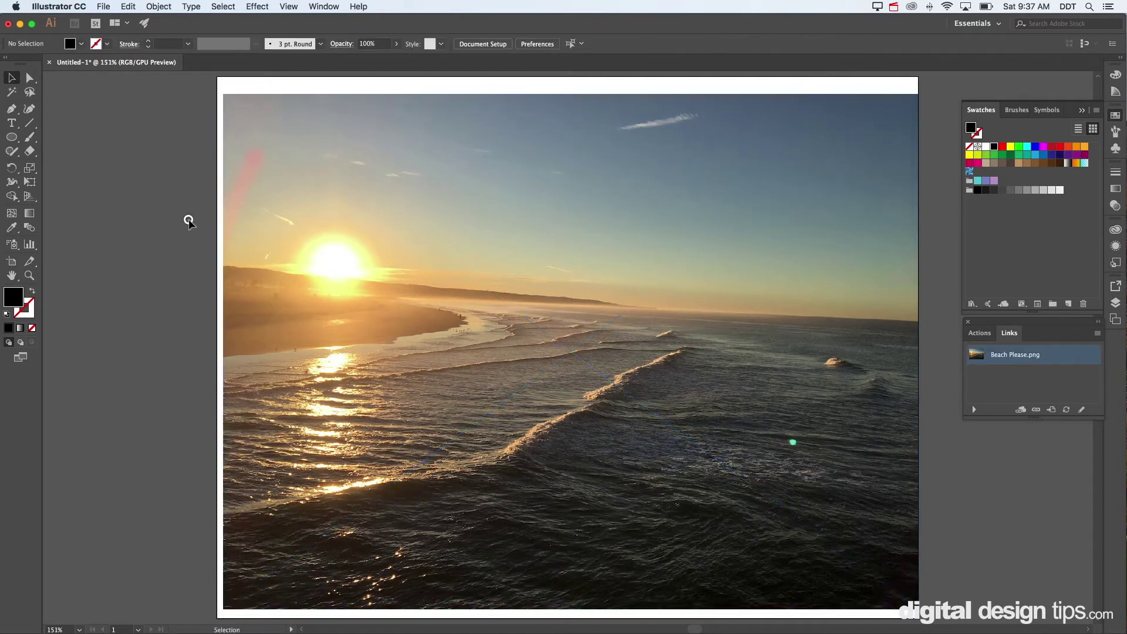
{"action": "left_click", "coordinate": [461, 170]}
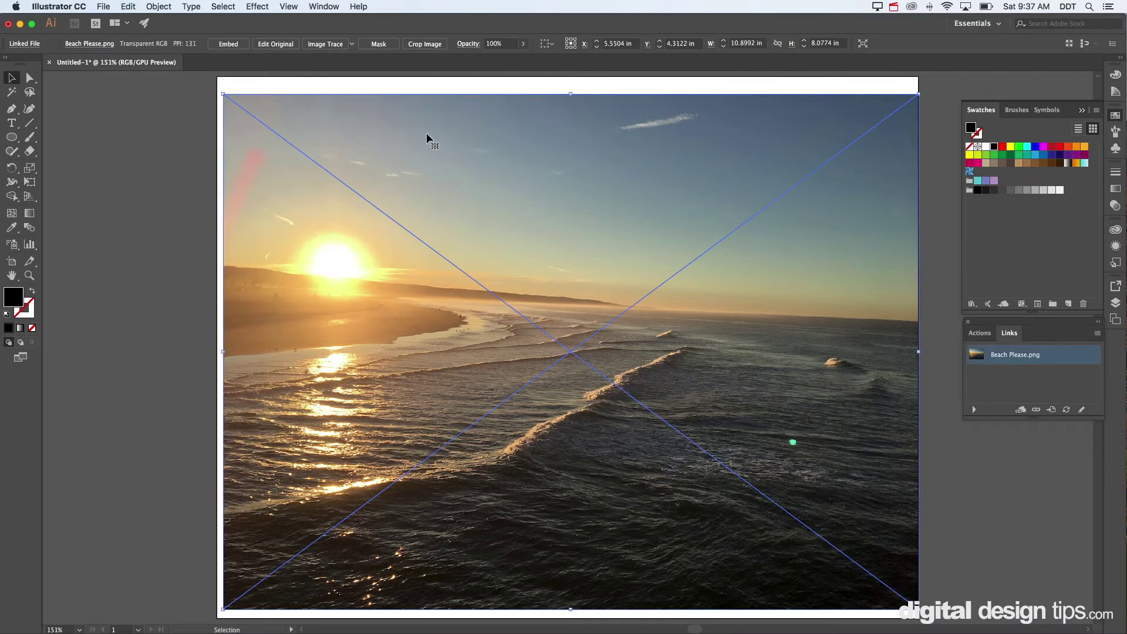
{"action": "left_click", "coordinate": [163, 6]}
{"action": "mouse_move", "coordinate": [174, 34]}
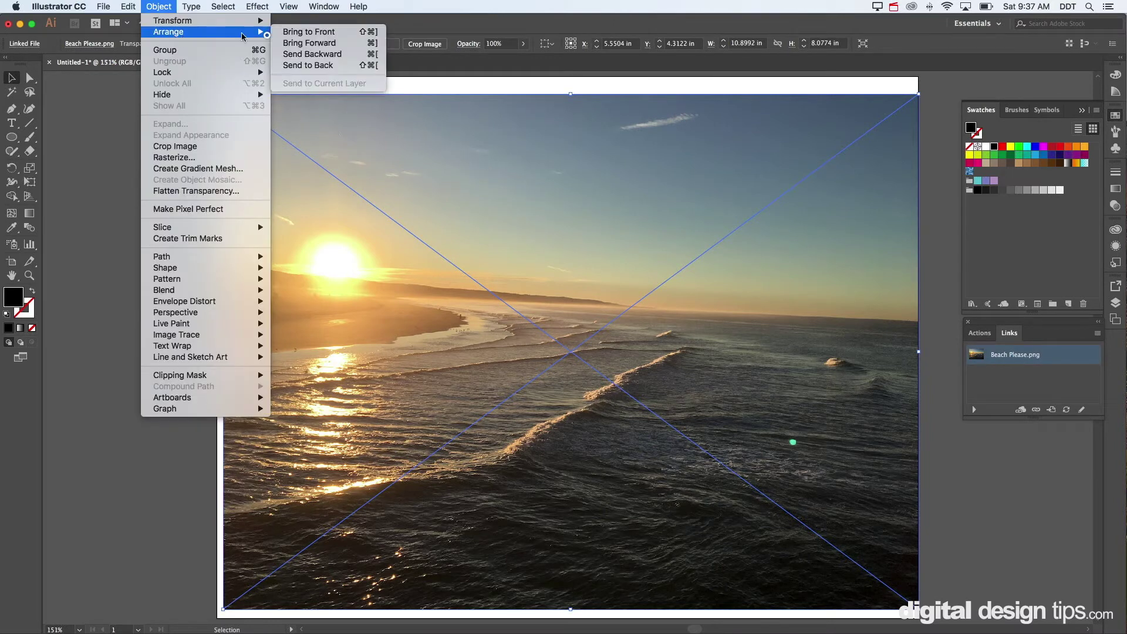
{"action": "left_click", "coordinate": [364, 65]}
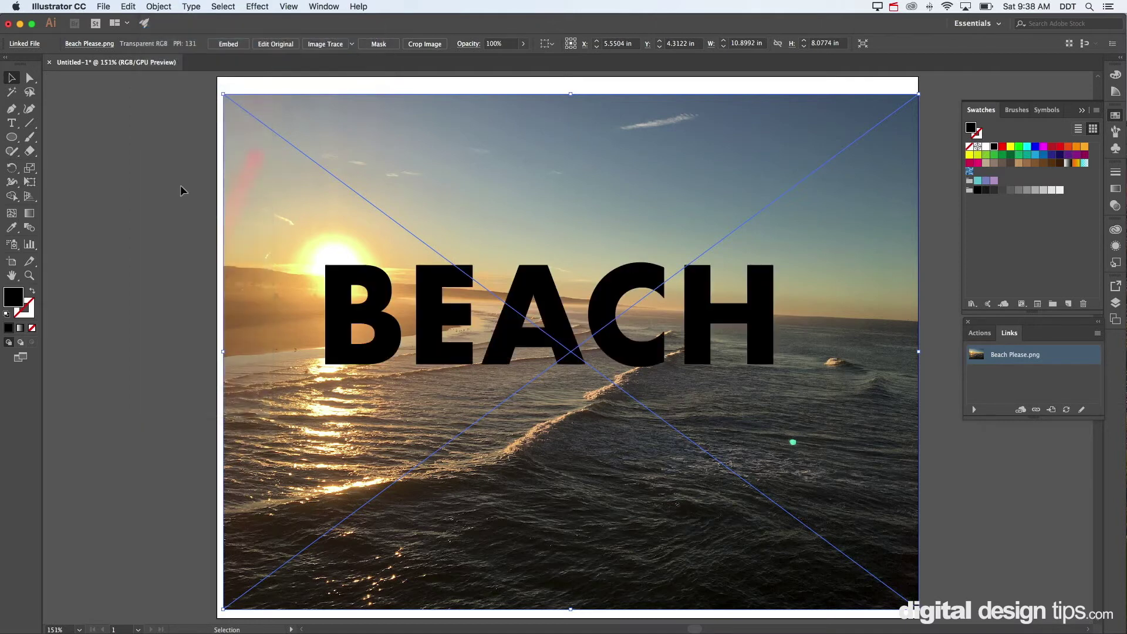
Step: Select the black BEACH text sitting on top of the photo
{"action": "left_click", "coordinate": [178, 187]}
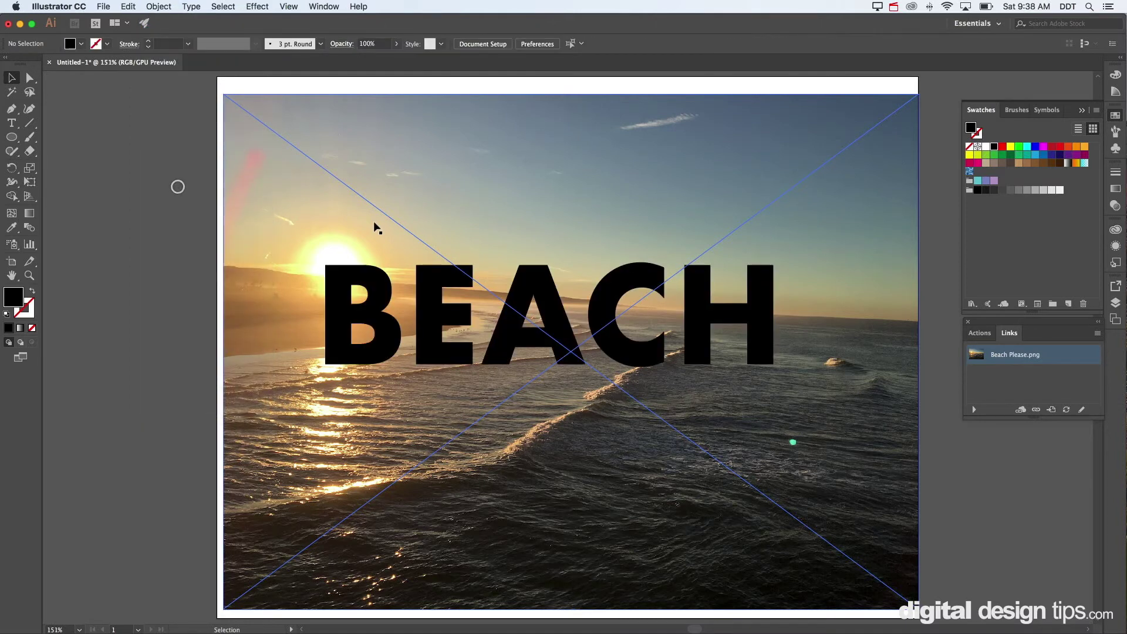
{"action": "left_click", "coordinate": [565, 332]}
{"action": "left_click", "coordinate": [118, 266]}
{"action": "left_click_drag", "start_coordinate": [474, 267], "coordinate": [423, 263]}
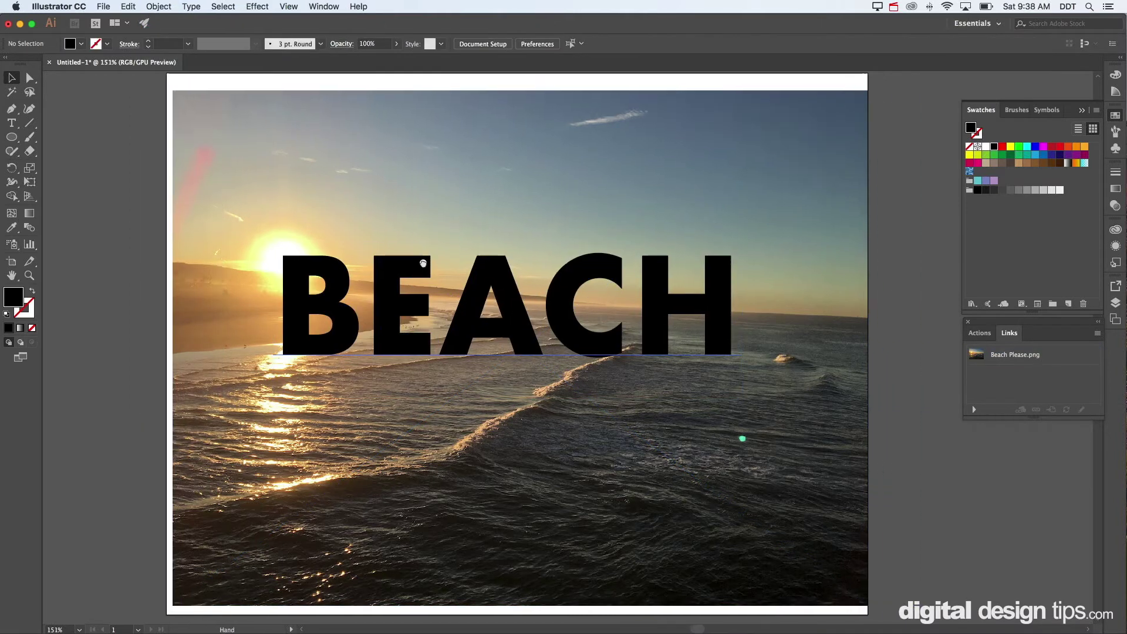
{"action": "left_click", "coordinate": [509, 307]}
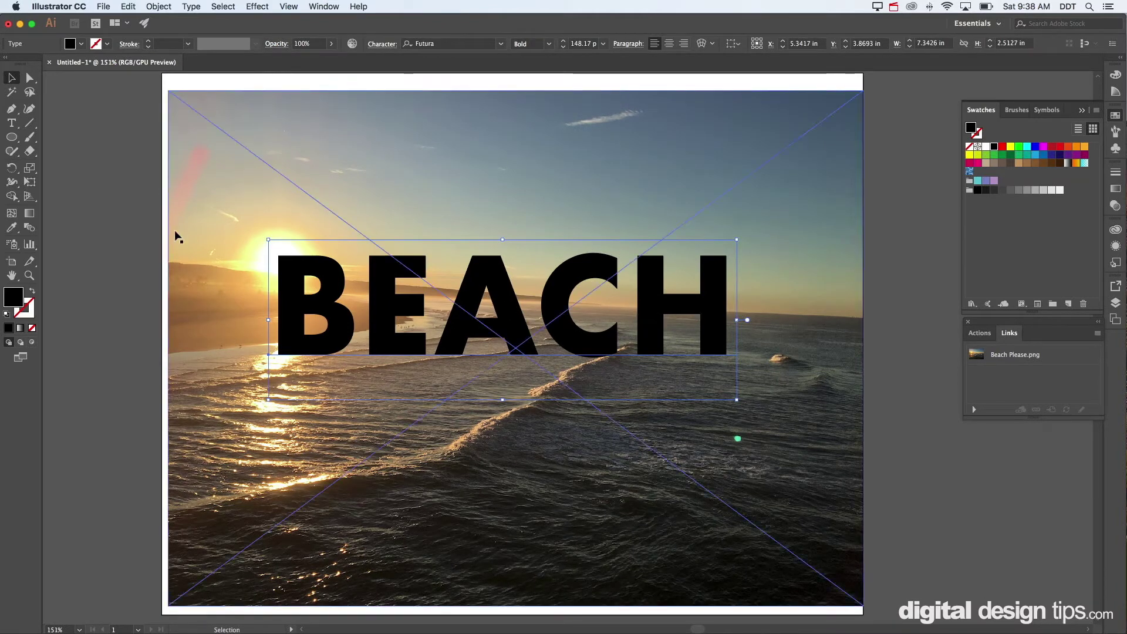
Step: Select both the photo and BEACH text and make a clipping mask from them
{"action": "left_click_drag", "start_coordinate": [125, 198], "coordinate": [772, 439]}
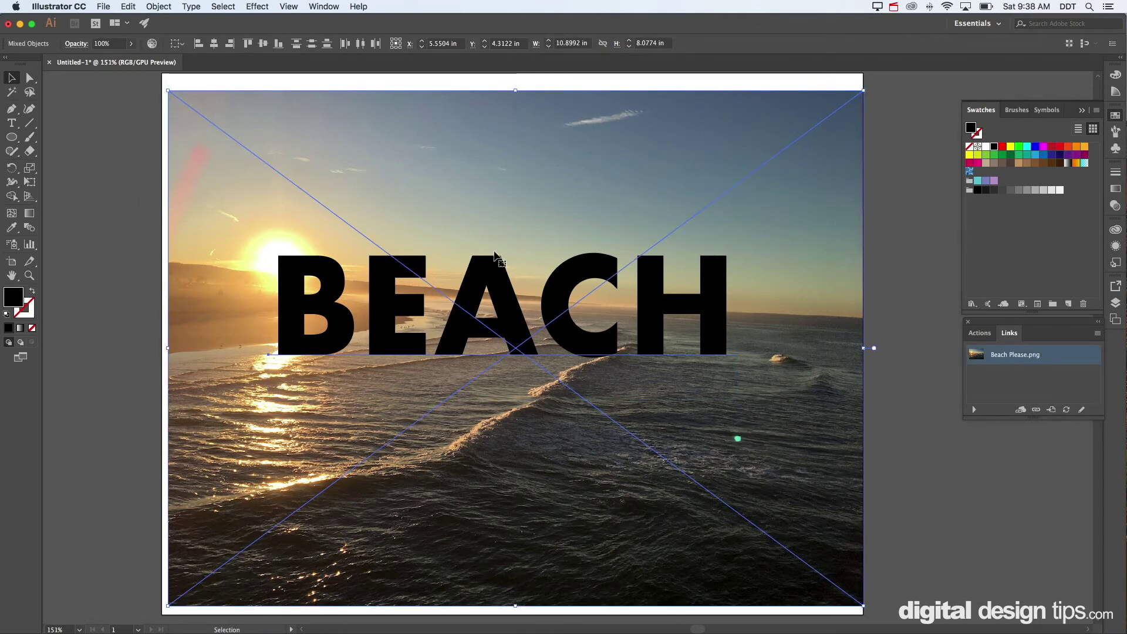
{"action": "left_click", "coordinate": [170, 4]}
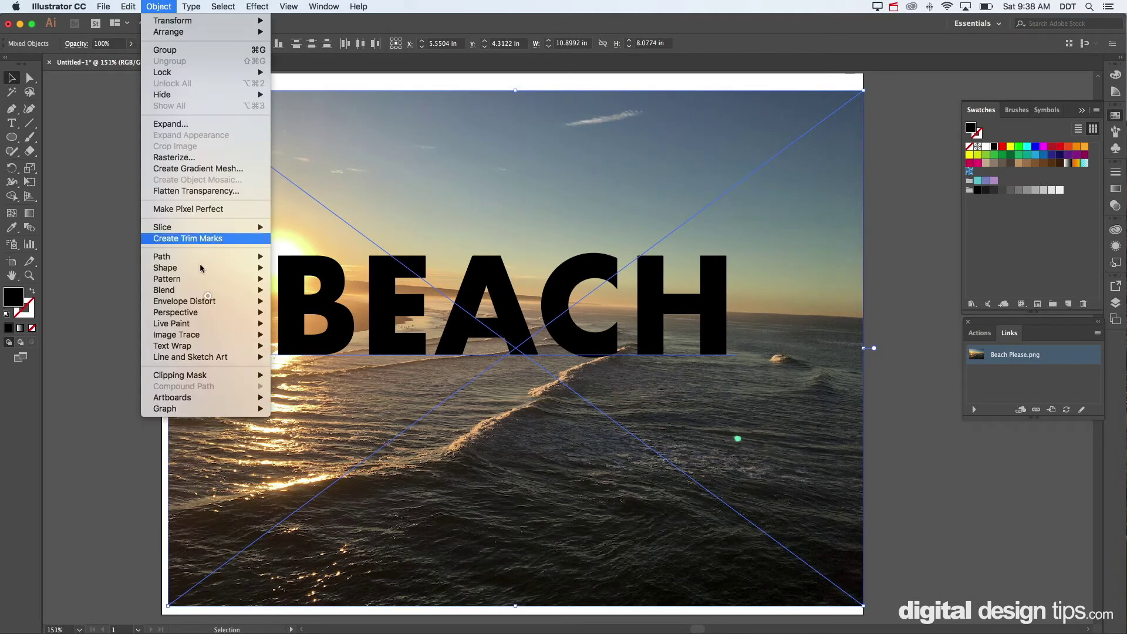
{"action": "mouse_move", "coordinate": [226, 377]}
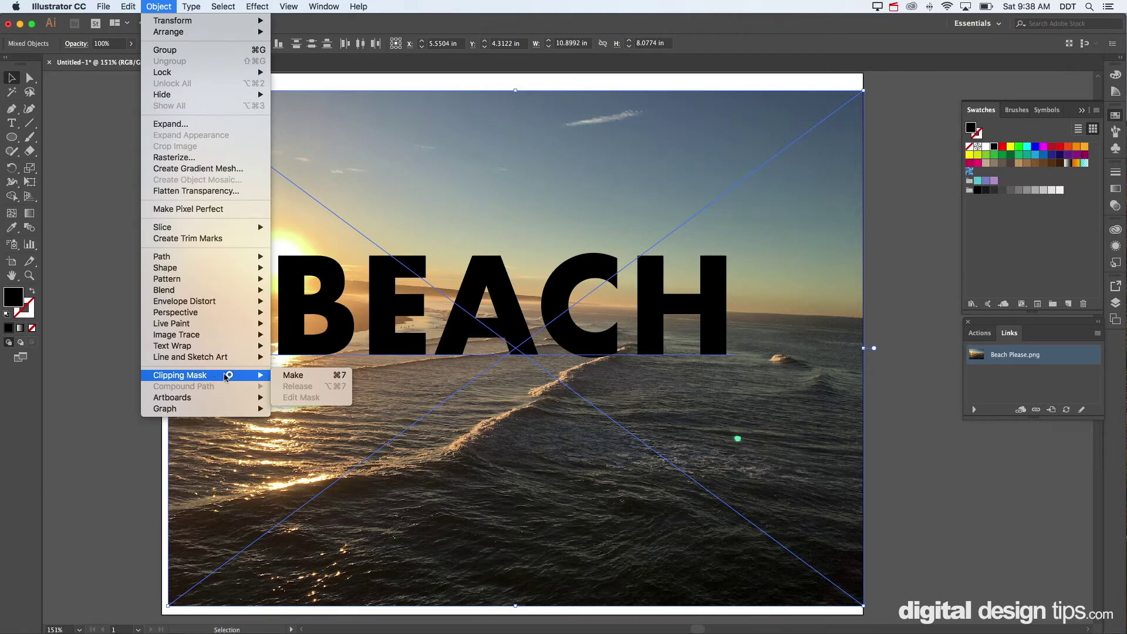
{"action": "left_click", "coordinate": [314, 376]}
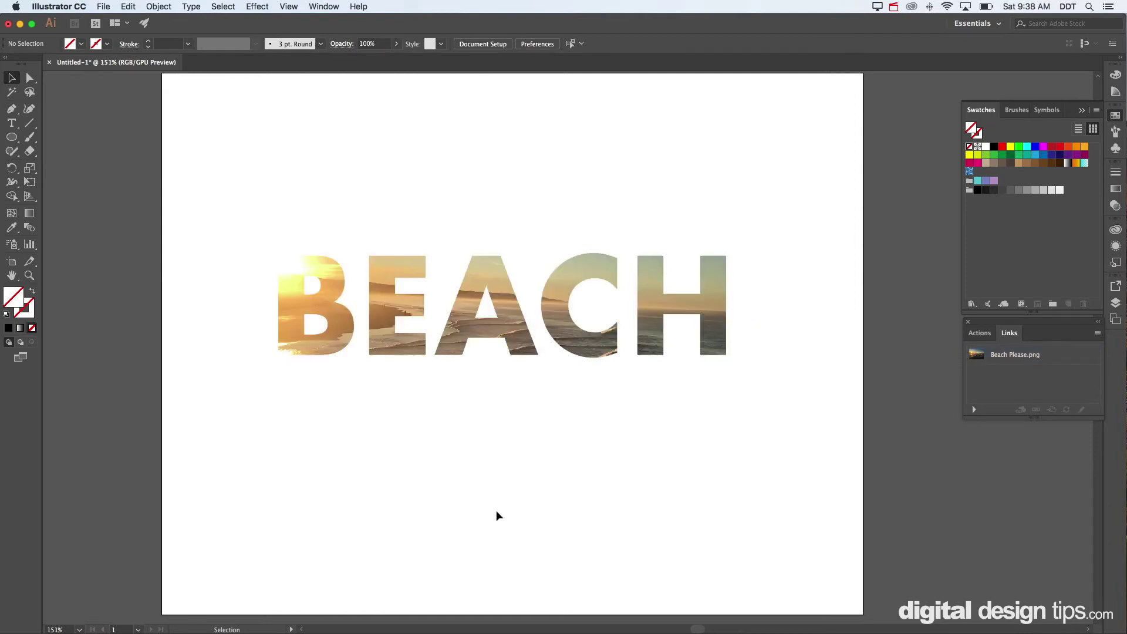
{"action": "left_click", "coordinate": [30, 78]}
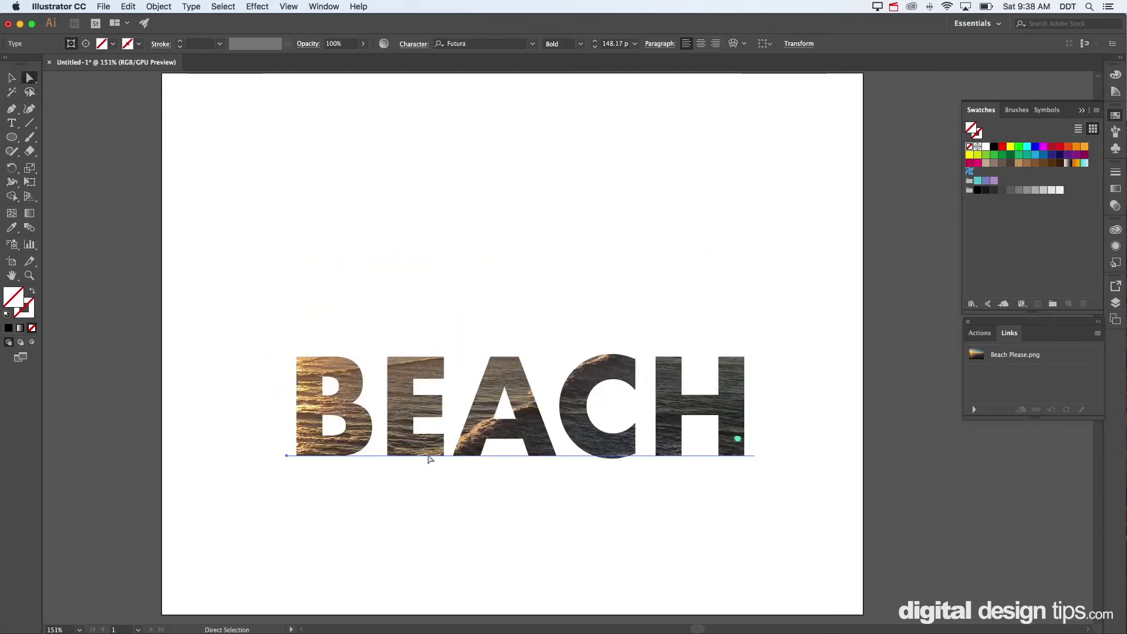
Step: Drag the BEACH letter path inside the clip group over a different part of the photo
{"action": "left_click_drag", "start_coordinate": [733, 392], "coordinate": [741, 258]}
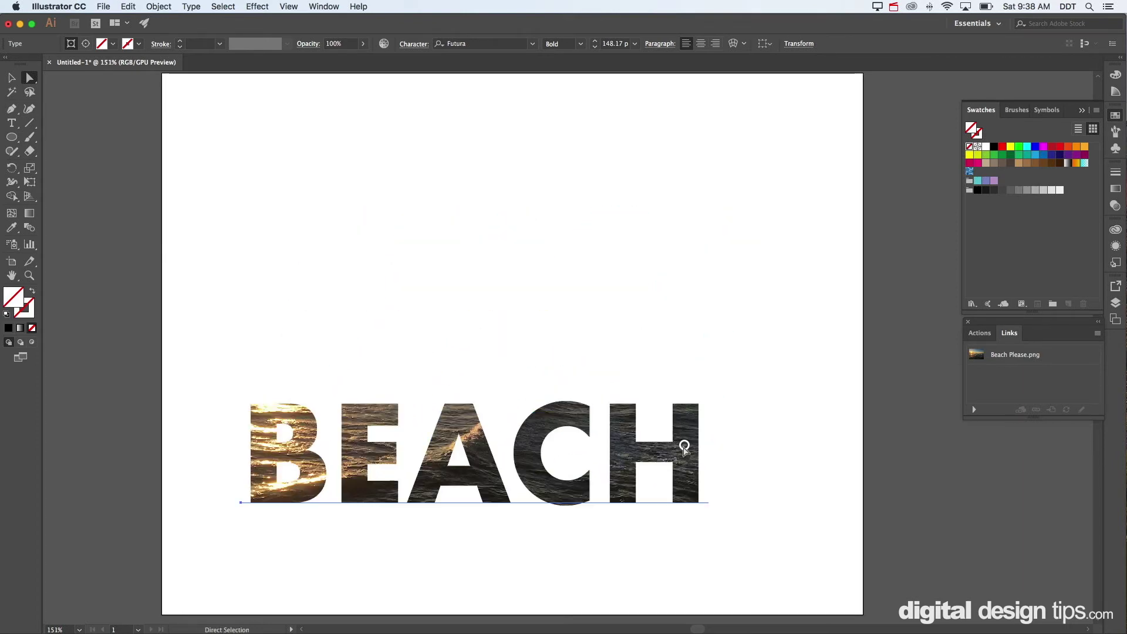
{"action": "left_click_drag", "start_coordinate": [683, 471], "coordinate": [694, 317]}
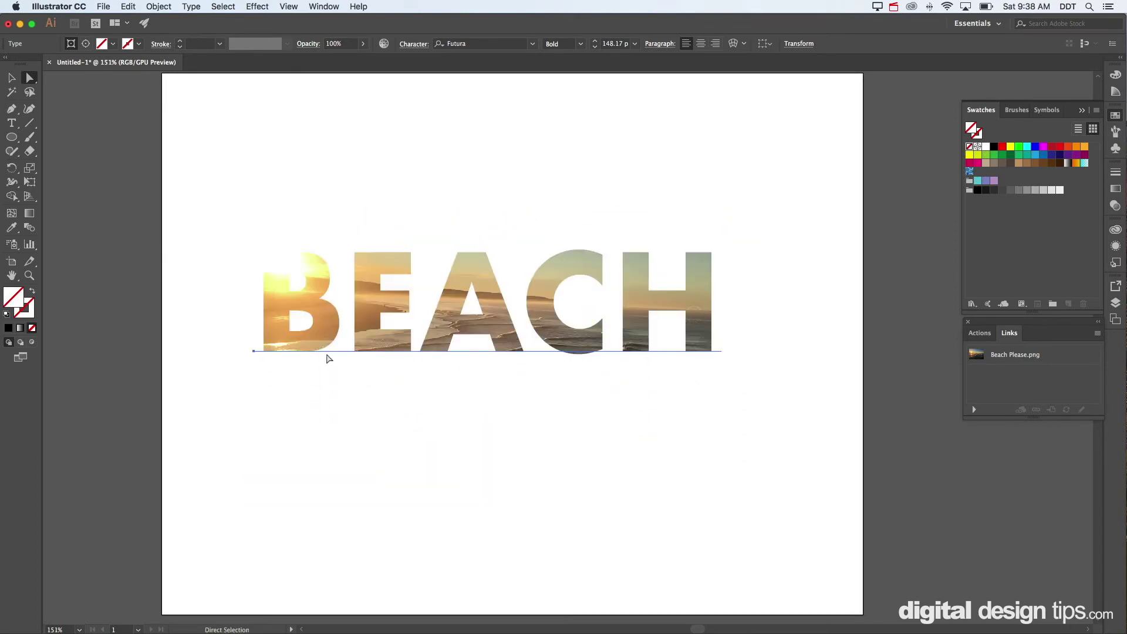
Step: Scale the photo down inside the BEACH mask and shift it so the sun glows in the B
{"action": "left_click", "coordinate": [12, 77]}
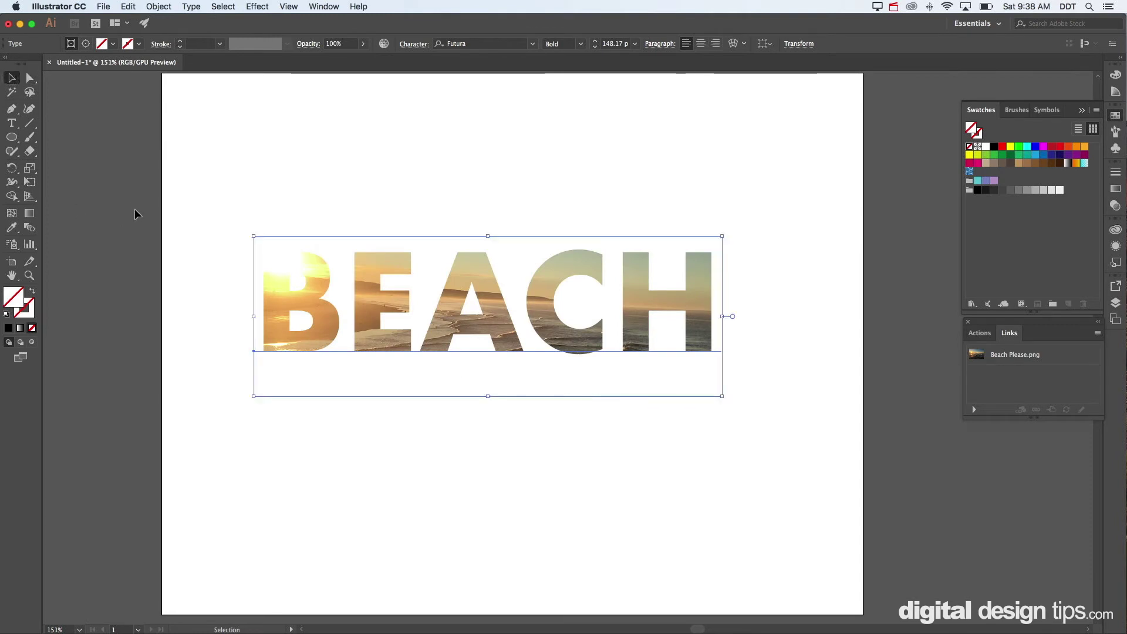
{"action": "left_click", "coordinate": [85, 45]}
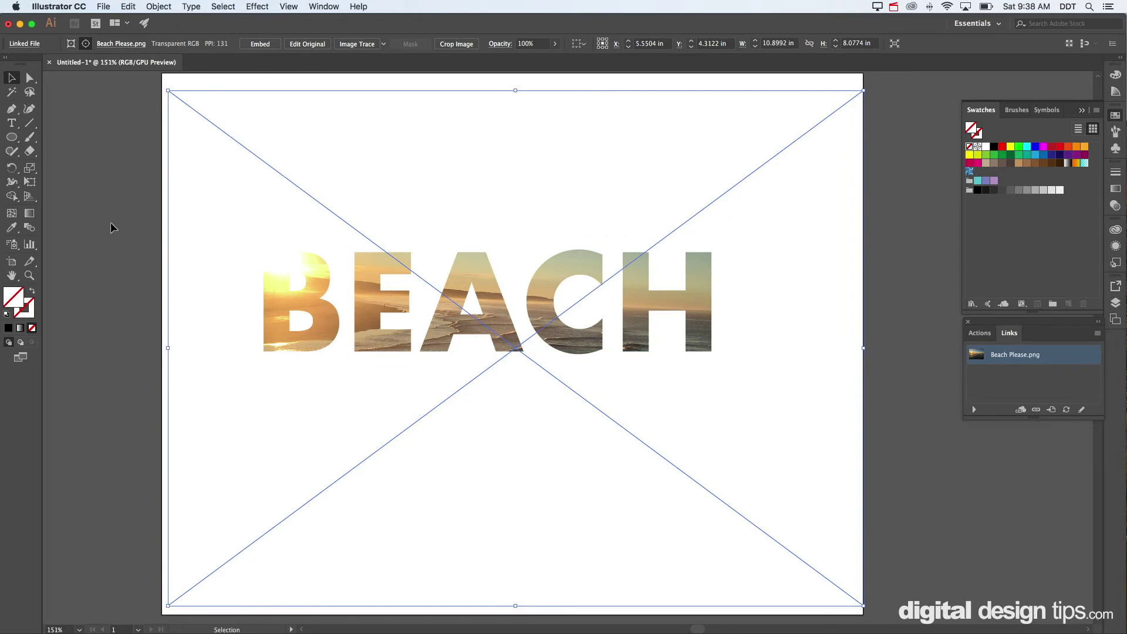
{"action": "mouse_move", "coordinate": [410, 191]}
{"action": "left_mouse_down"}
{"action": "mouse_move", "coordinate": [385, 171]}
{"action": "mouse_move", "coordinate": [402, 170]}
{"action": "left_mouse_up"}
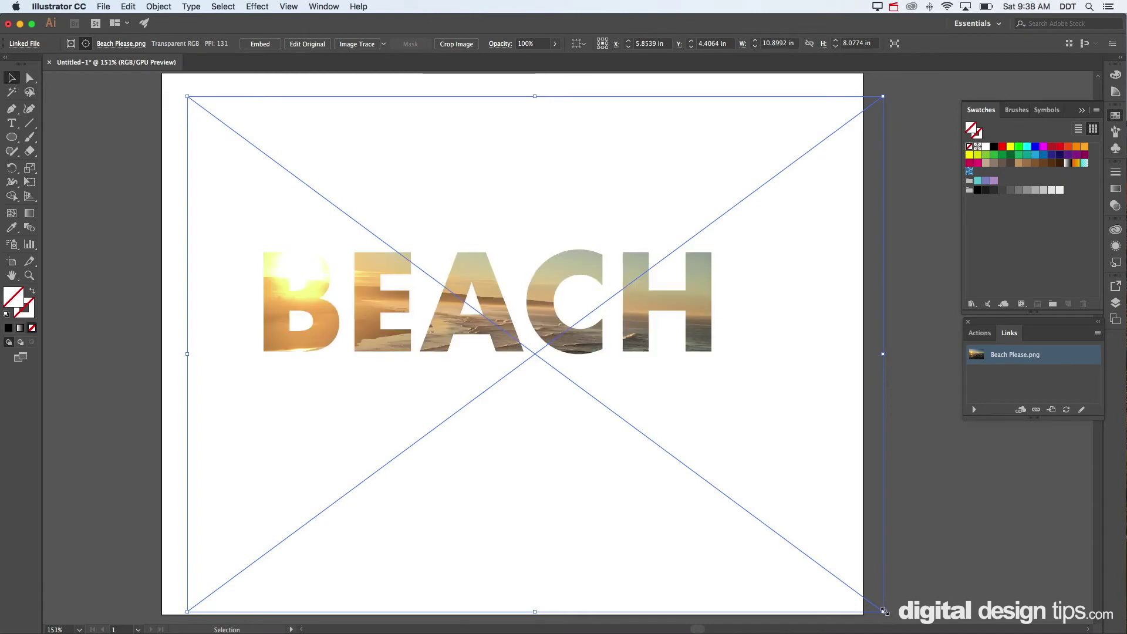
{"action": "left_click_drag", "start_coordinate": [885, 614], "coordinate": [774, 500]}
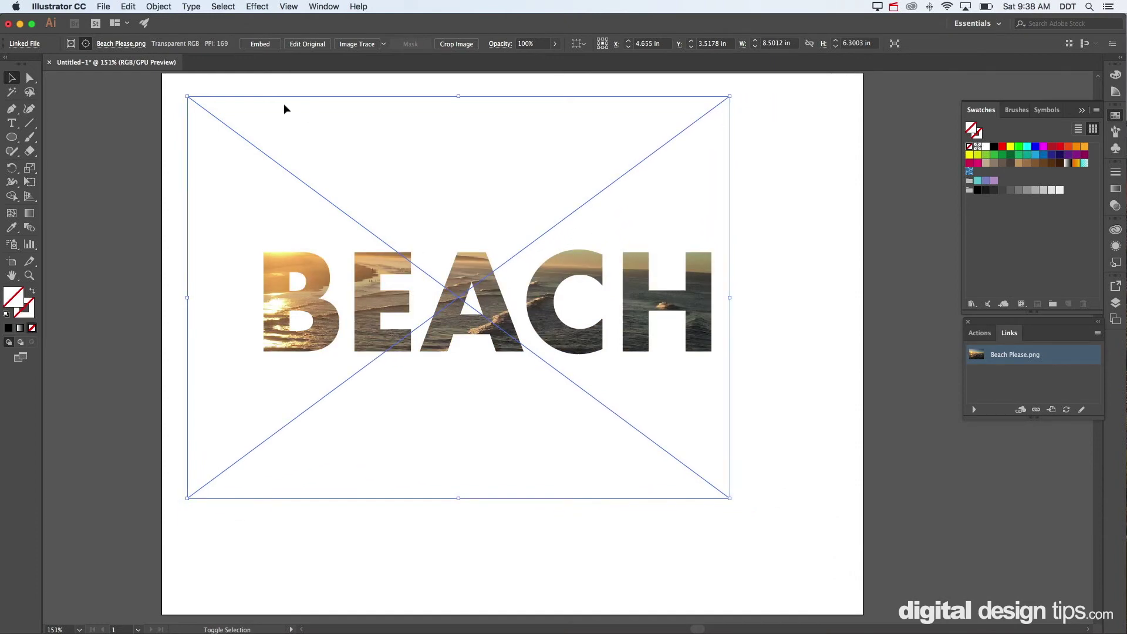
{"action": "left_click_drag", "start_coordinate": [186, 96], "coordinate": [237, 133]}
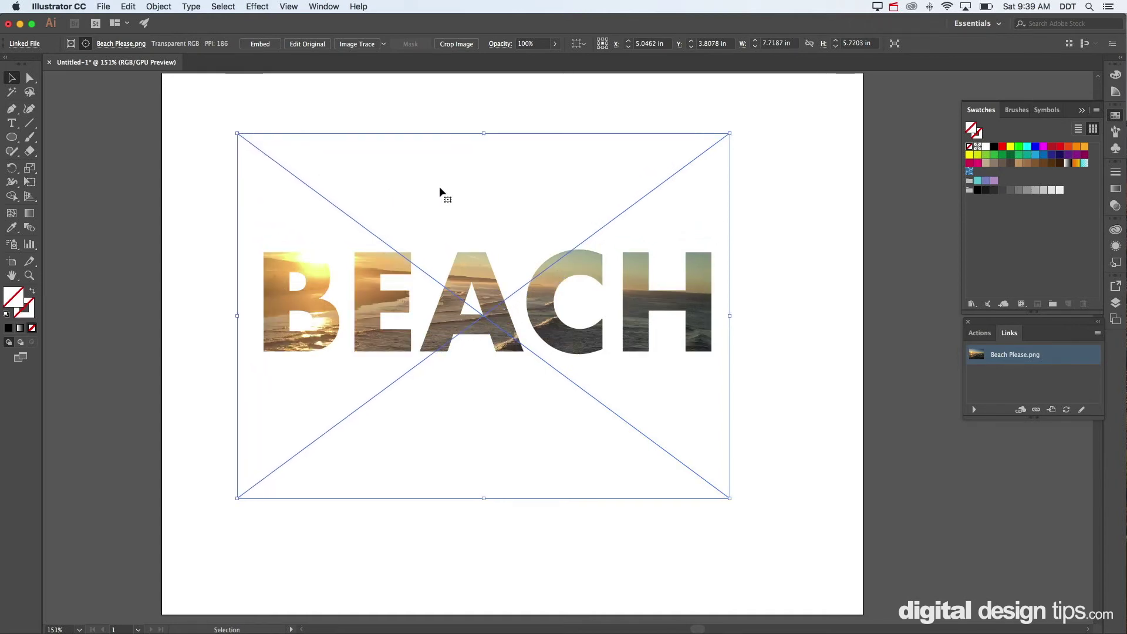
{"action": "left_click_drag", "start_coordinate": [441, 189], "coordinate": [430, 204]}
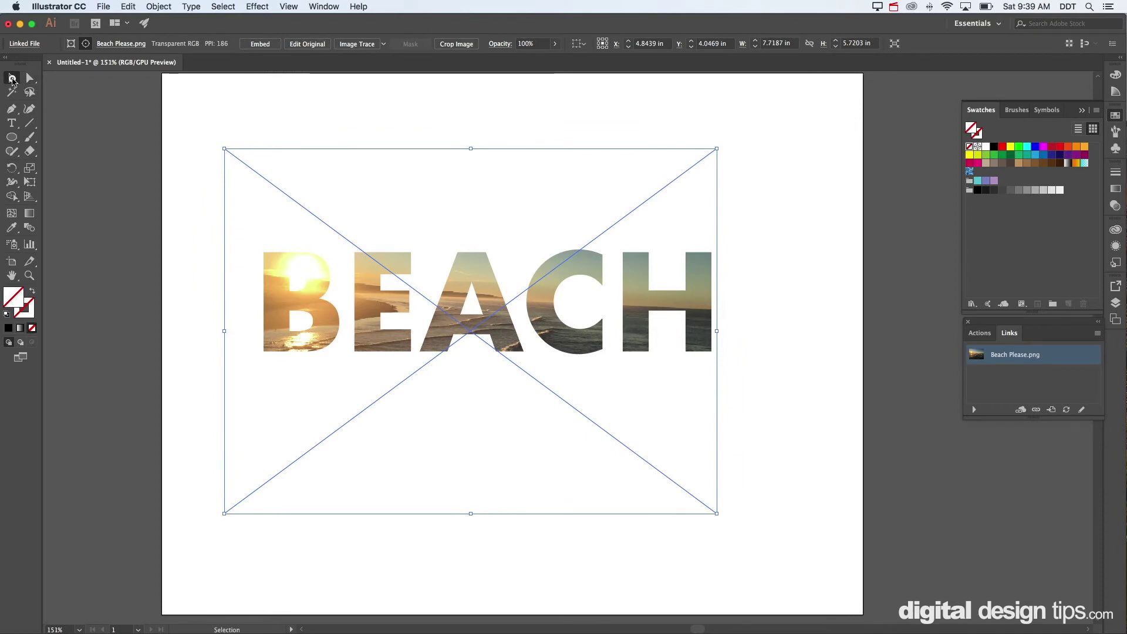
{"action": "left_click", "coordinate": [111, 111]}
Step: Apply a black stroke from the Swatches panel to the BEACH clip group
{"action": "left_click", "coordinate": [320, 298]}
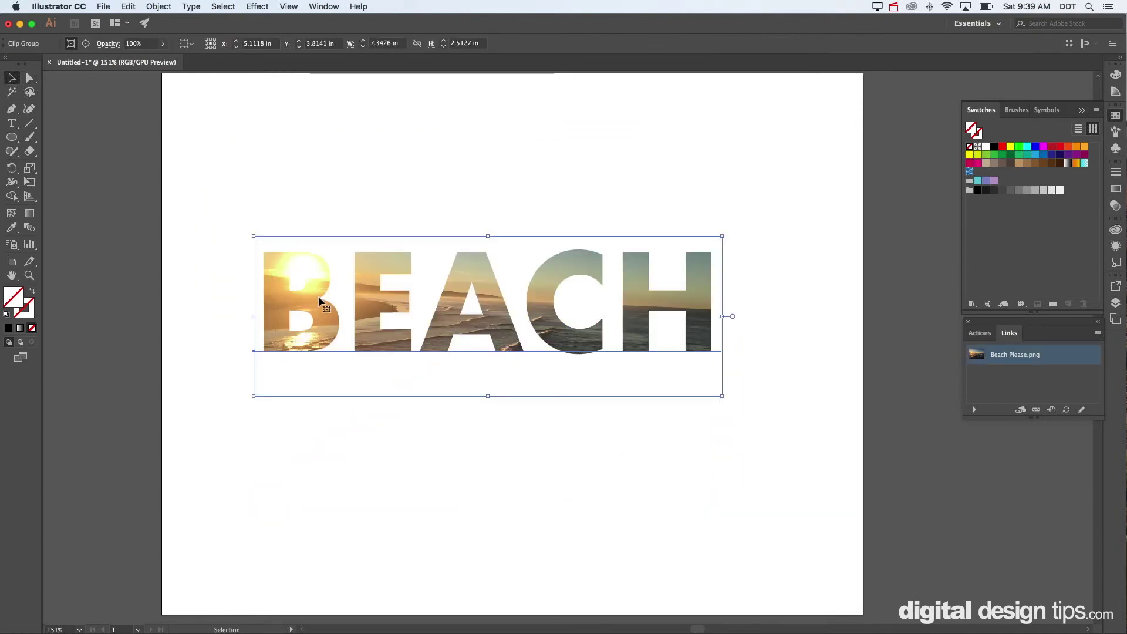
{"action": "left_click", "coordinate": [33, 311]}
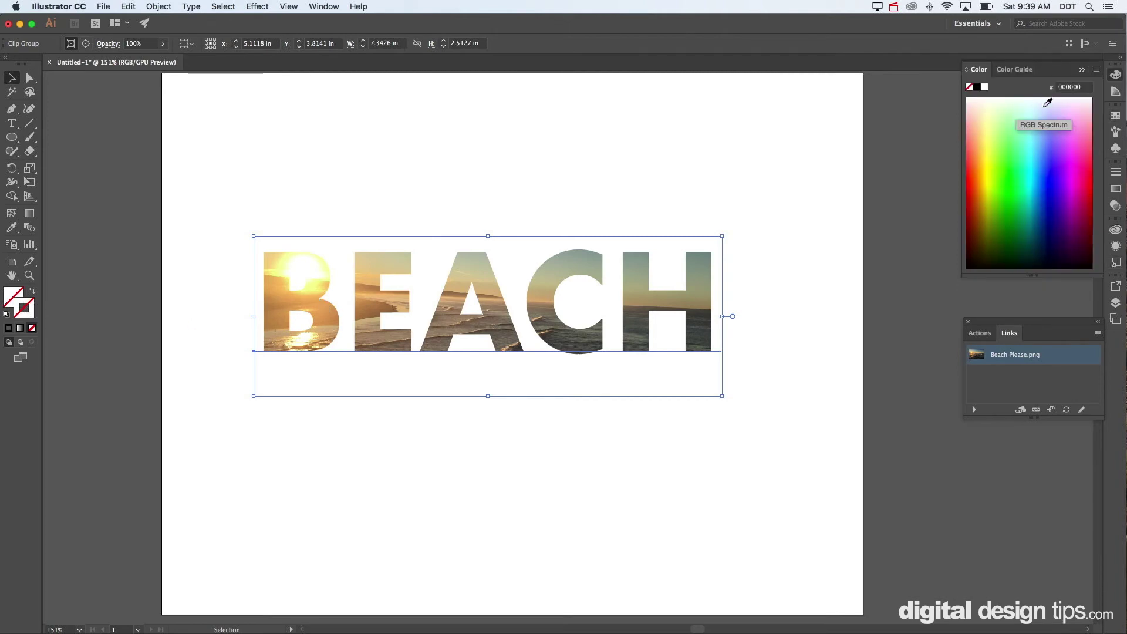
{"action": "left_click", "coordinate": [1116, 116]}
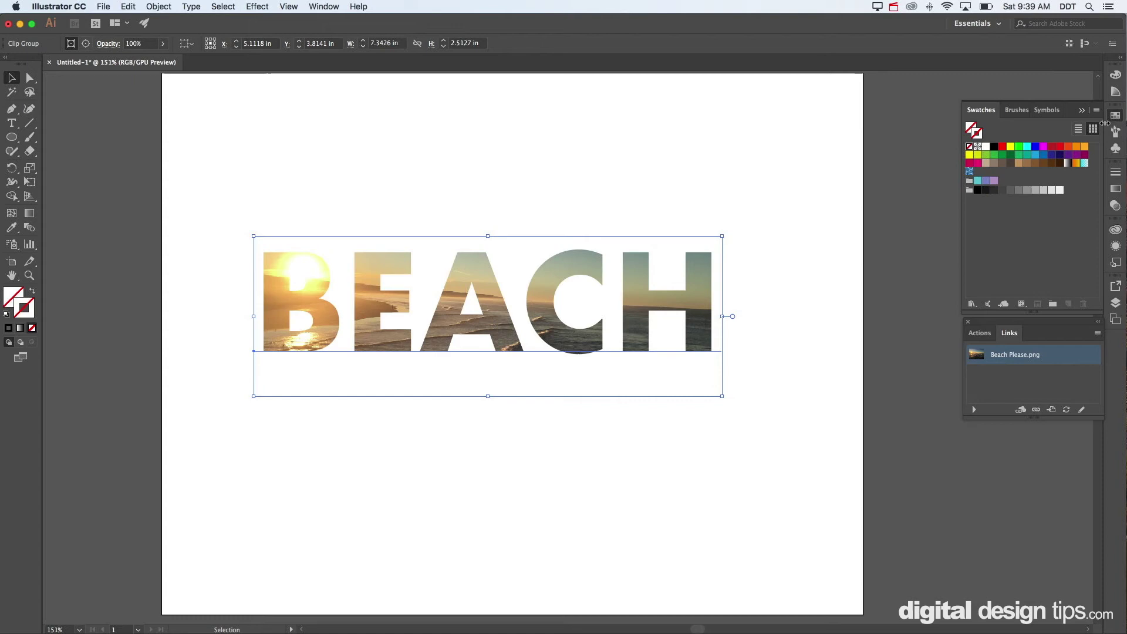
{"action": "left_click", "coordinate": [993, 147]}
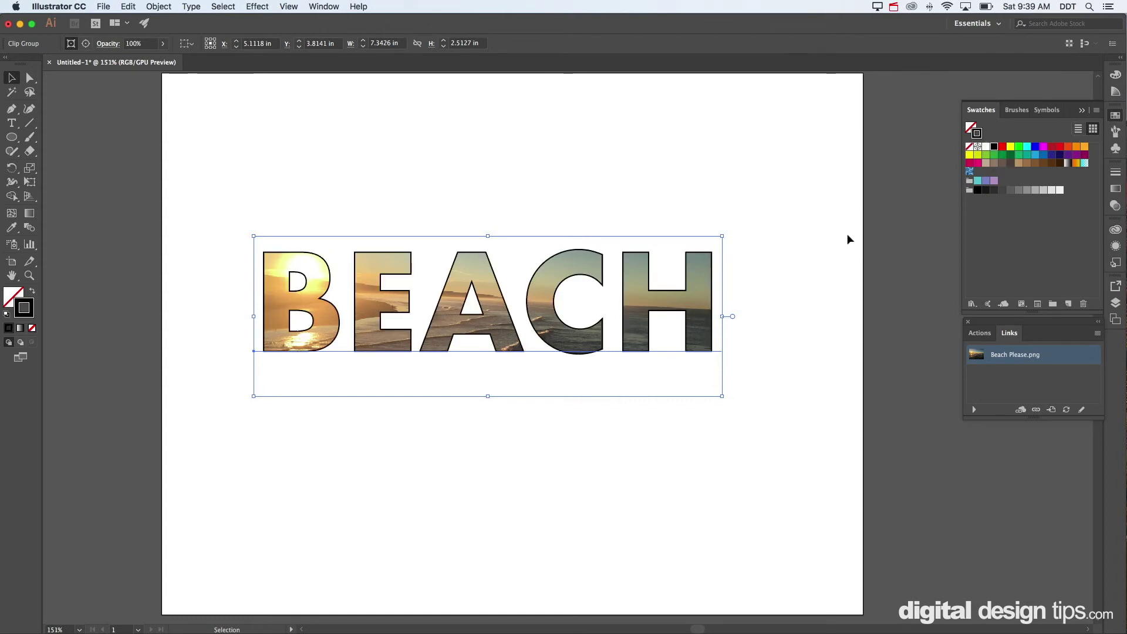
{"action": "left_click", "coordinate": [911, 194]}
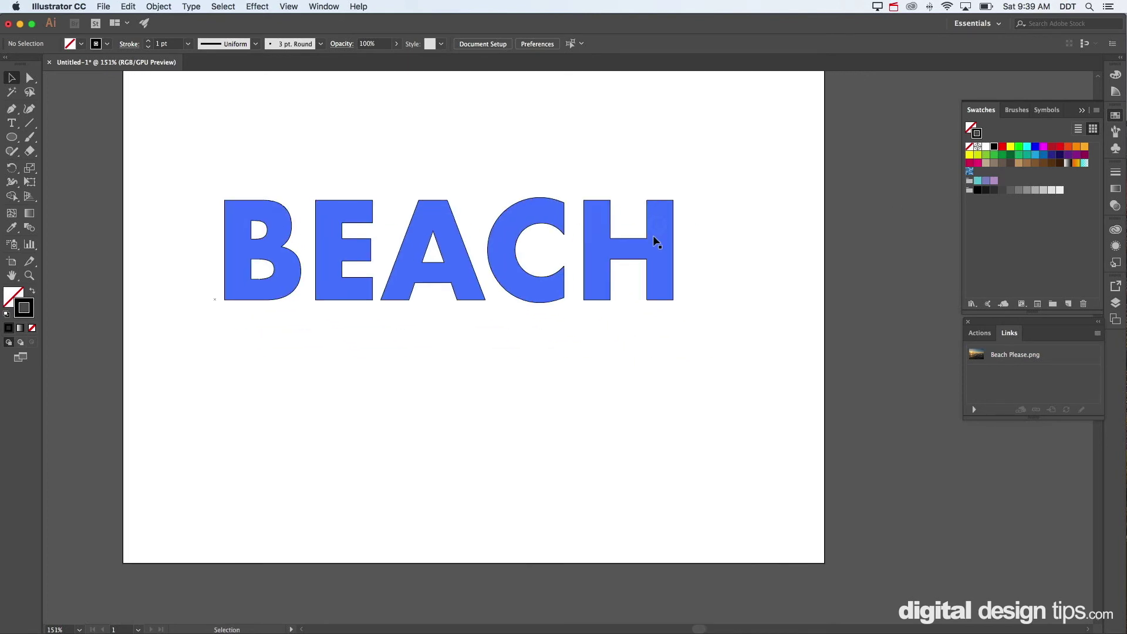
{"action": "key", "text": "super+shift+z"}
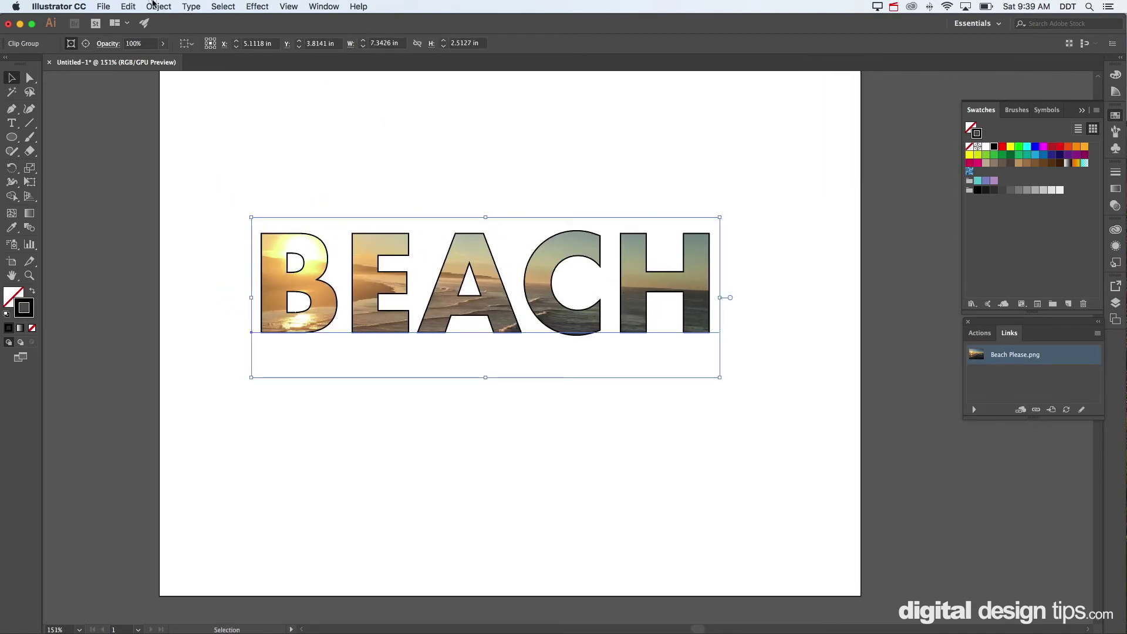
Step: Release the BEACH clipping mask via Object > Clipping Mask > Release
{"action": "left_click", "coordinate": [154, 5]}
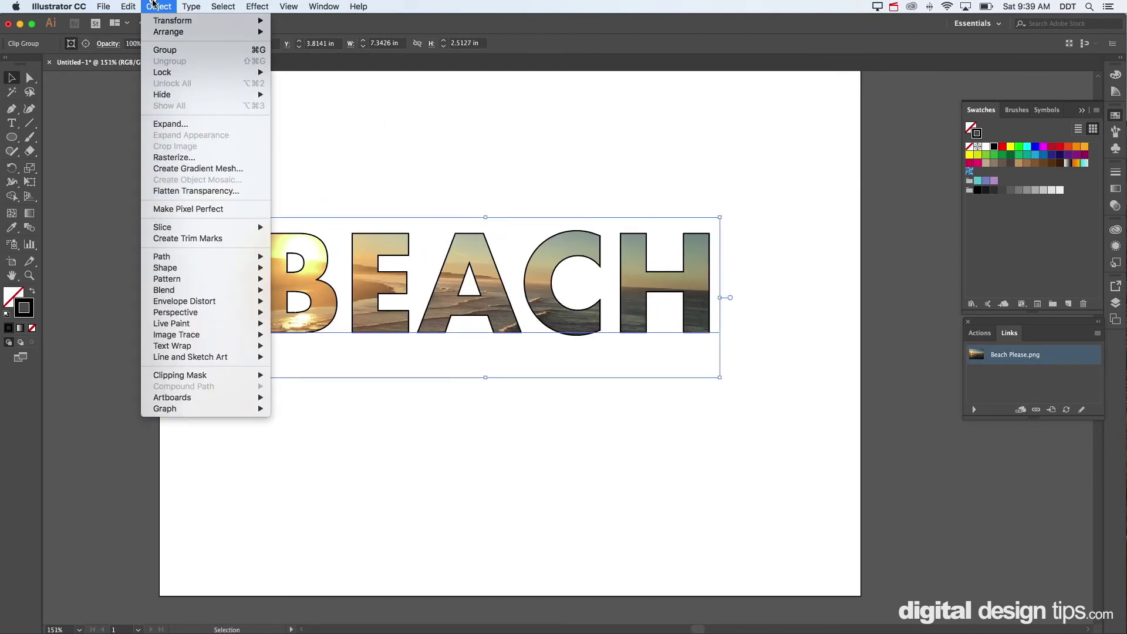
{"action": "mouse_move", "coordinate": [227, 379]}
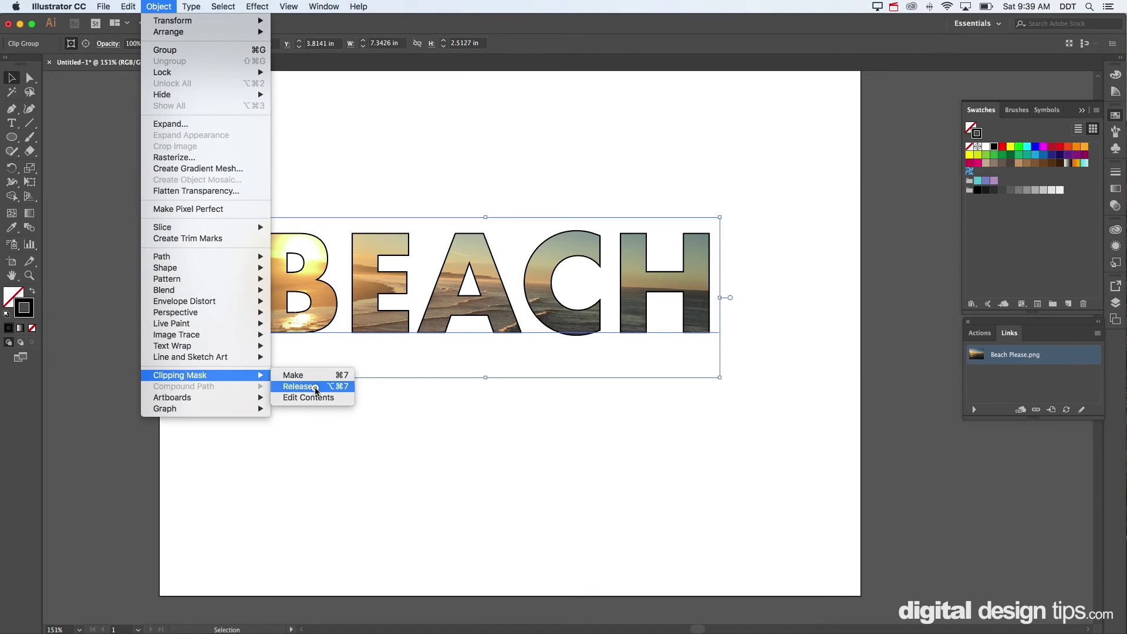
{"action": "left_click", "coordinate": [315, 388]}
{"action": "left_click", "coordinate": [144, 229]}
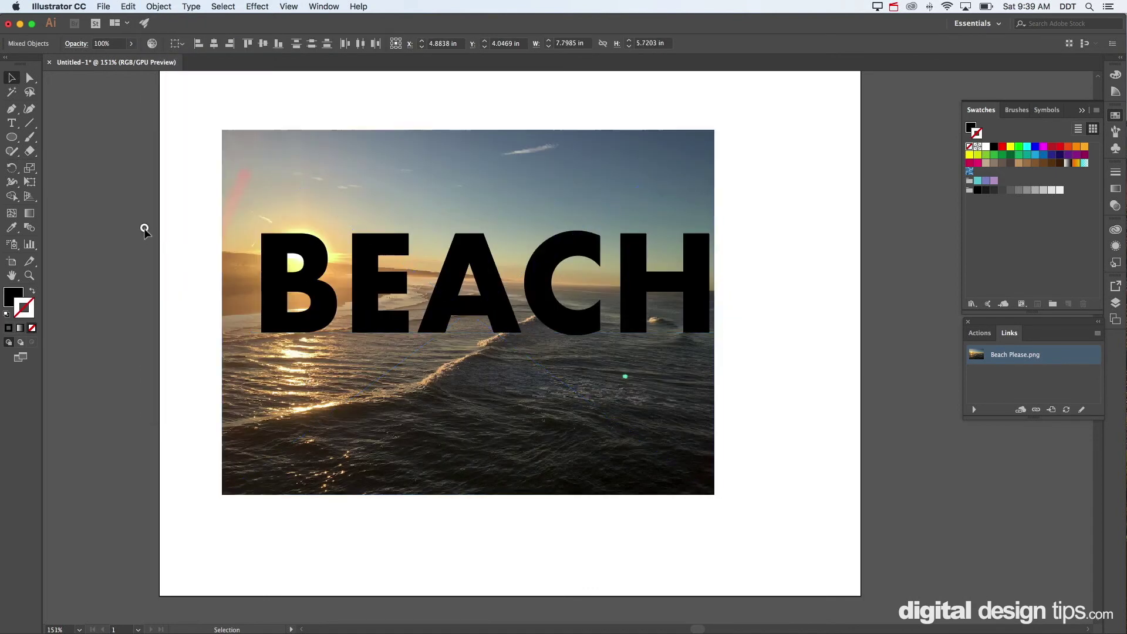
{"action": "scroll", "coordinate": [267, 262], "scroll_direction": "left", "scroll_amount": 3}
Step: Delete the BEACH text, leaving only the sunset photo
{"action": "left_click_drag", "start_coordinate": [579, 289], "coordinate": [549, 304]}
{"action": "scroll", "coordinate": [550, 304], "scroll_direction": "right", "scroll_amount": 5}
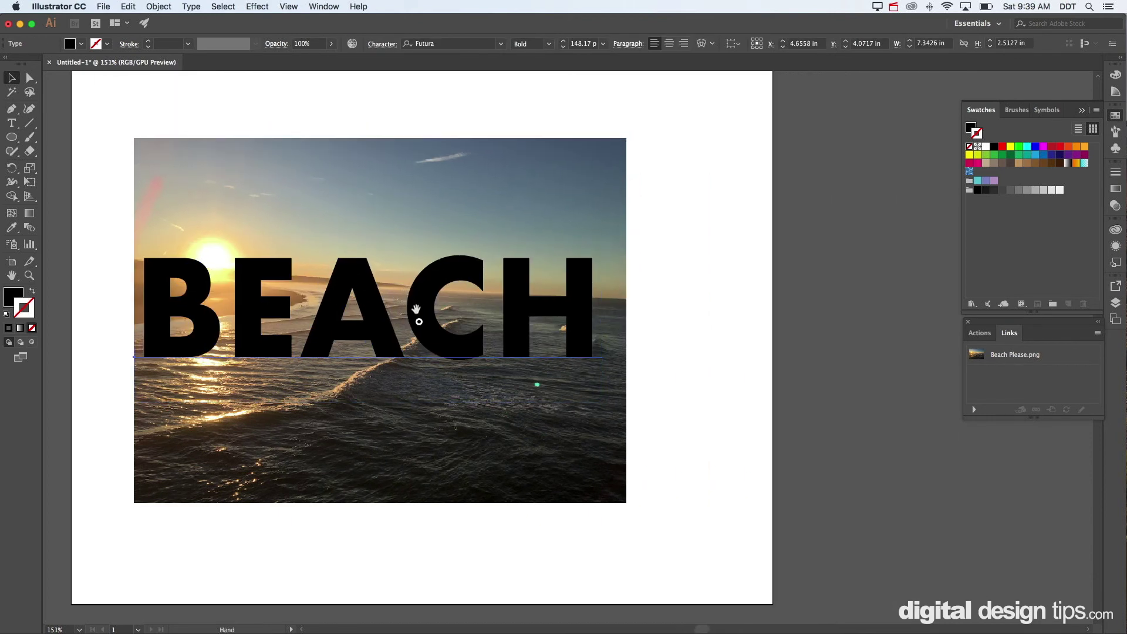
{"action": "scroll", "coordinate": [417, 311], "scroll_direction": "up", "scroll_amount": 3}
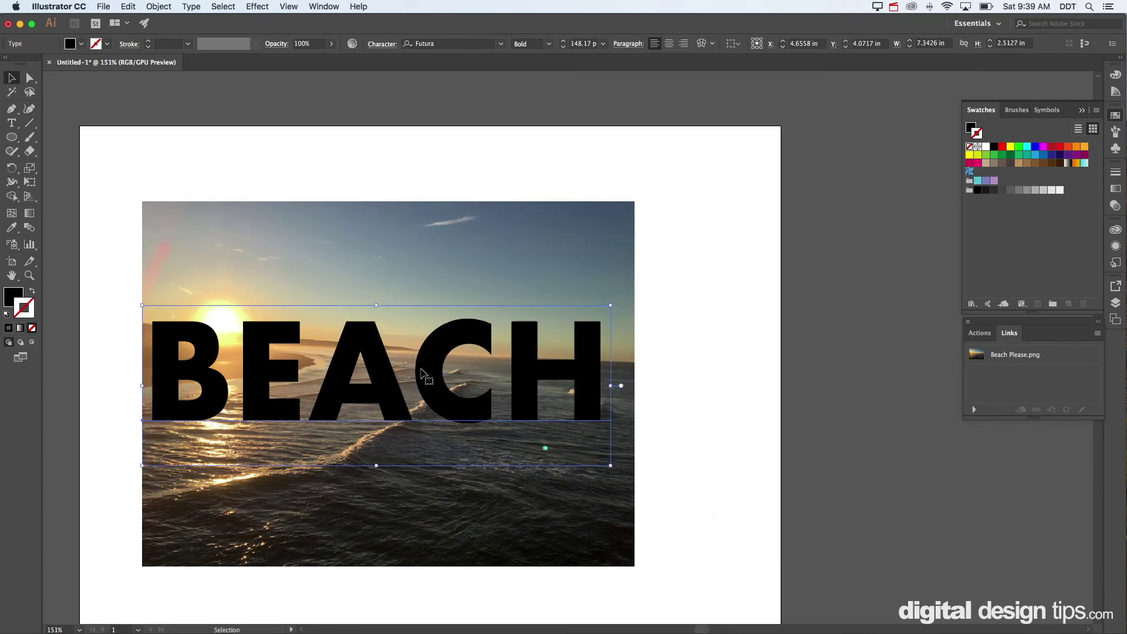
{"action": "key", "text": "Delete"}
{"action": "scroll", "coordinate": [421, 369], "scroll_direction": "down", "scroll_amount": 5}
{"action": "scroll", "coordinate": [421, 368], "scroll_direction": "left", "scroll_amount": 4}
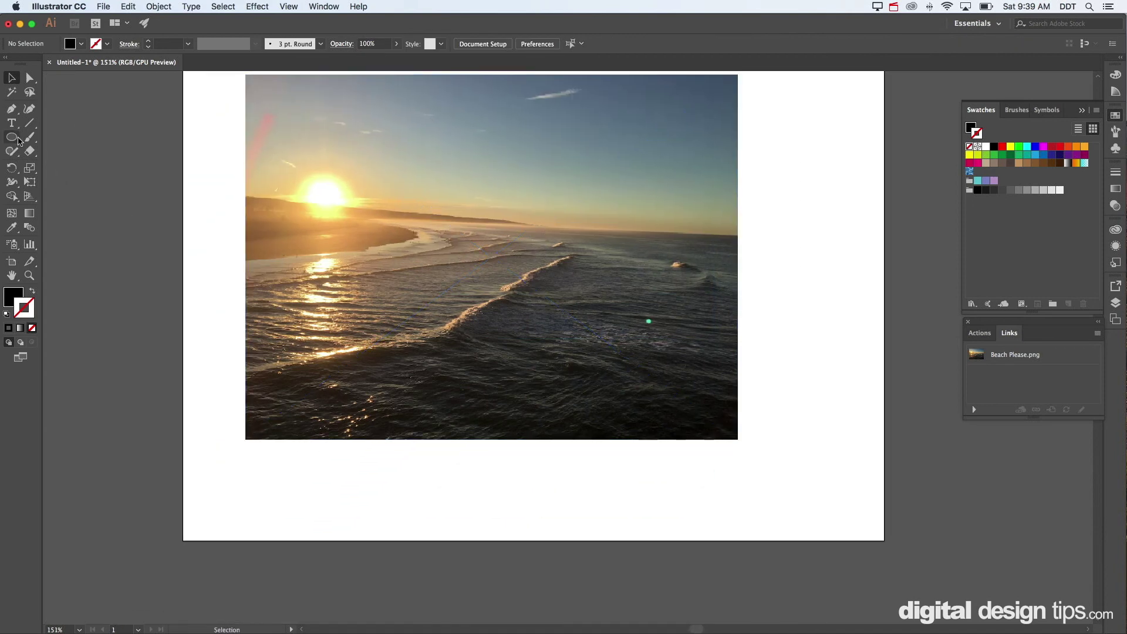
{"action": "left_click", "coordinate": [17, 138]}
Step: Draw a circle over the centre of the sunset photo
{"action": "left_click_drag", "start_coordinate": [364, 158], "coordinate": [599, 390]}
{"action": "key", "text": "v"}
{"action": "left_click_drag", "start_coordinate": [516, 220], "coordinate": [531, 207]}
{"action": "scroll", "coordinate": [531, 206], "scroll_direction": "up", "scroll_amount": 4}
{"action": "scroll", "coordinate": [531, 207], "scroll_direction": "right", "scroll_amount": 3}
Step: Select the circle and photo together and clip the photo to the circle
{"action": "left_click_drag", "start_coordinate": [743, 214], "coordinate": [406, 421]}
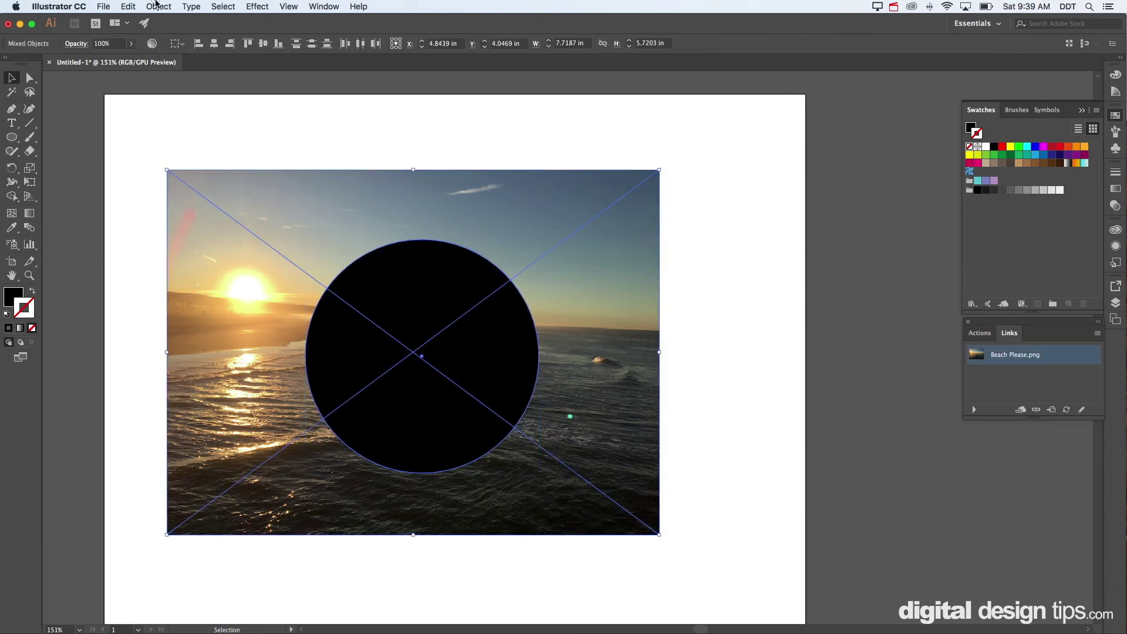
{"action": "left_click", "coordinate": [157, 6]}
{"action": "mouse_move", "coordinate": [198, 376]}
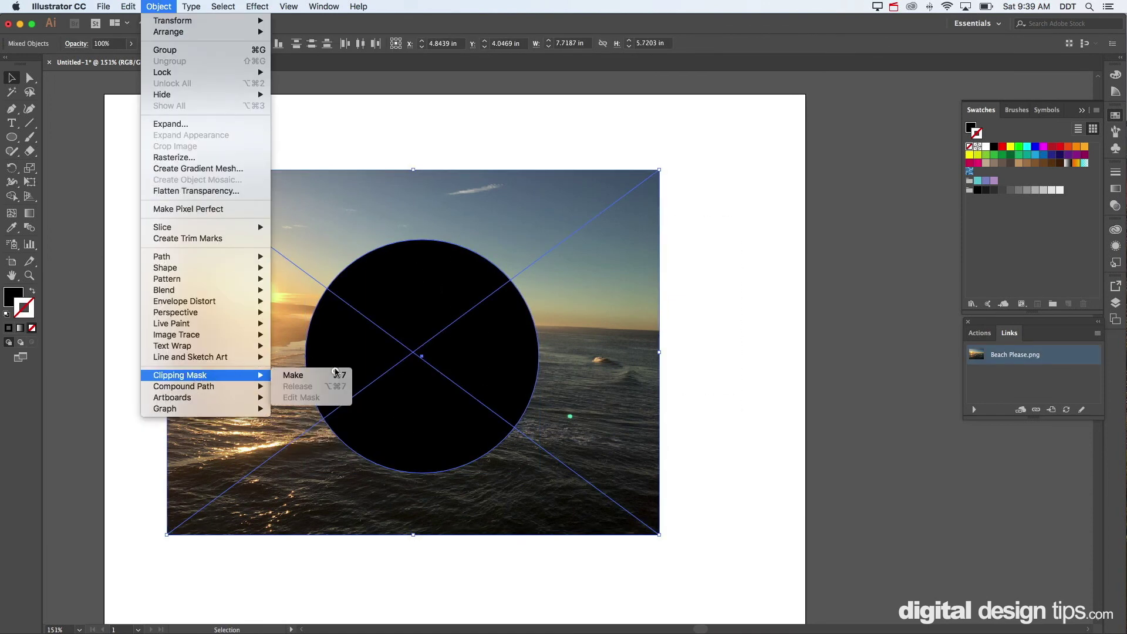
{"action": "left_click", "coordinate": [336, 376]}
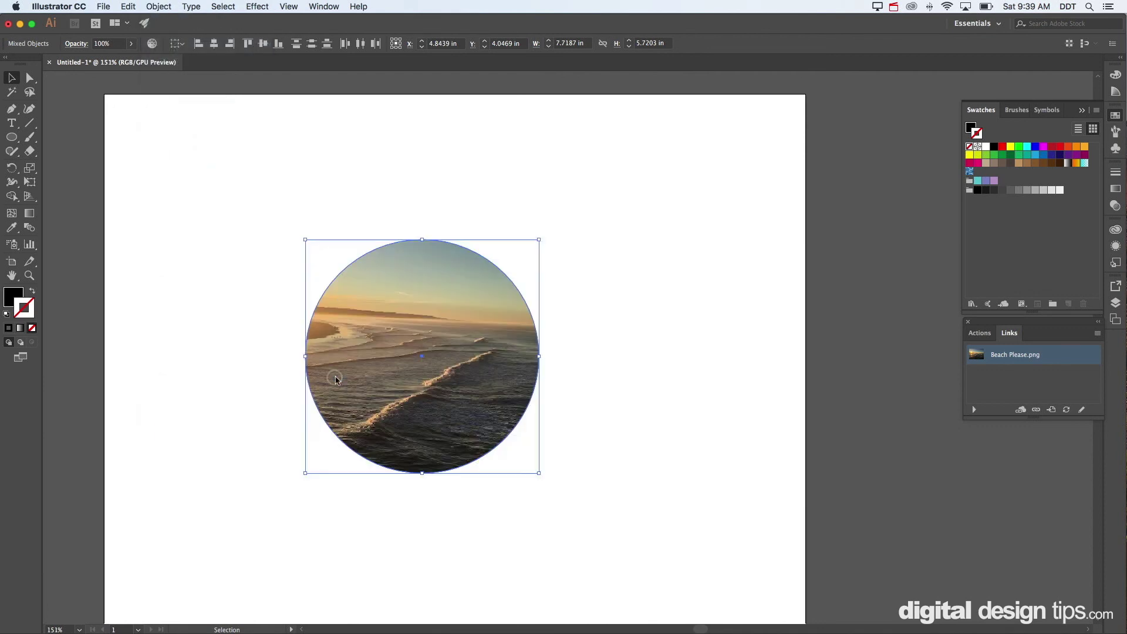
{"action": "left_click", "coordinate": [681, 329]}
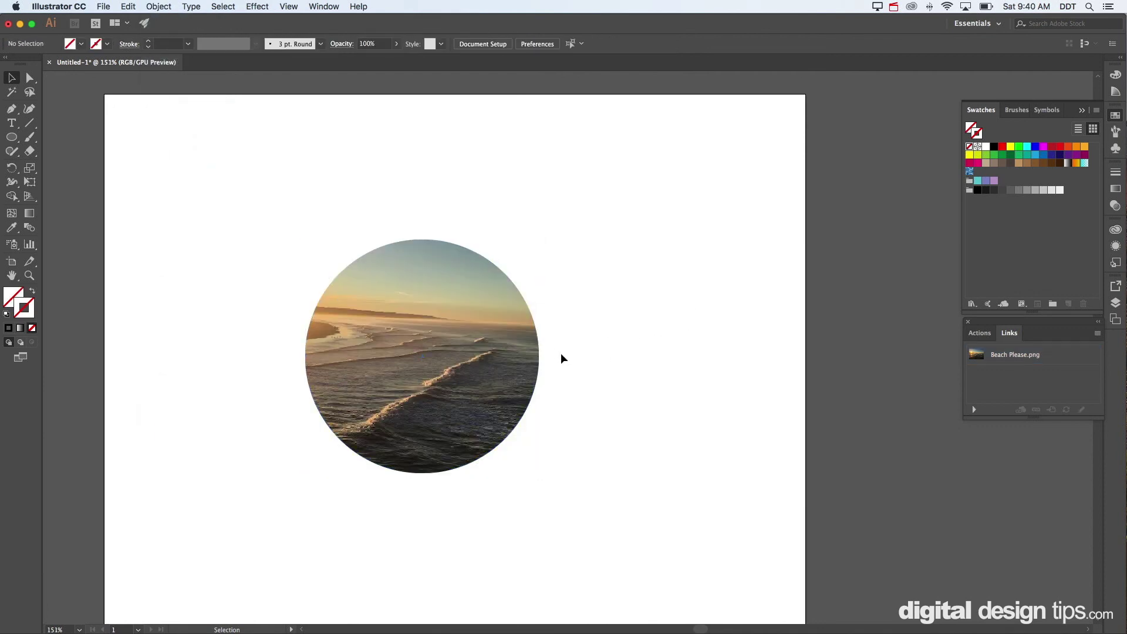
Step: Reposition the photo inside the circle mask to frame the horizon and a breaking wave
{"action": "key", "text": "a"}
{"action": "left_click_drag", "start_coordinate": [431, 327], "coordinate": [482, 337]}
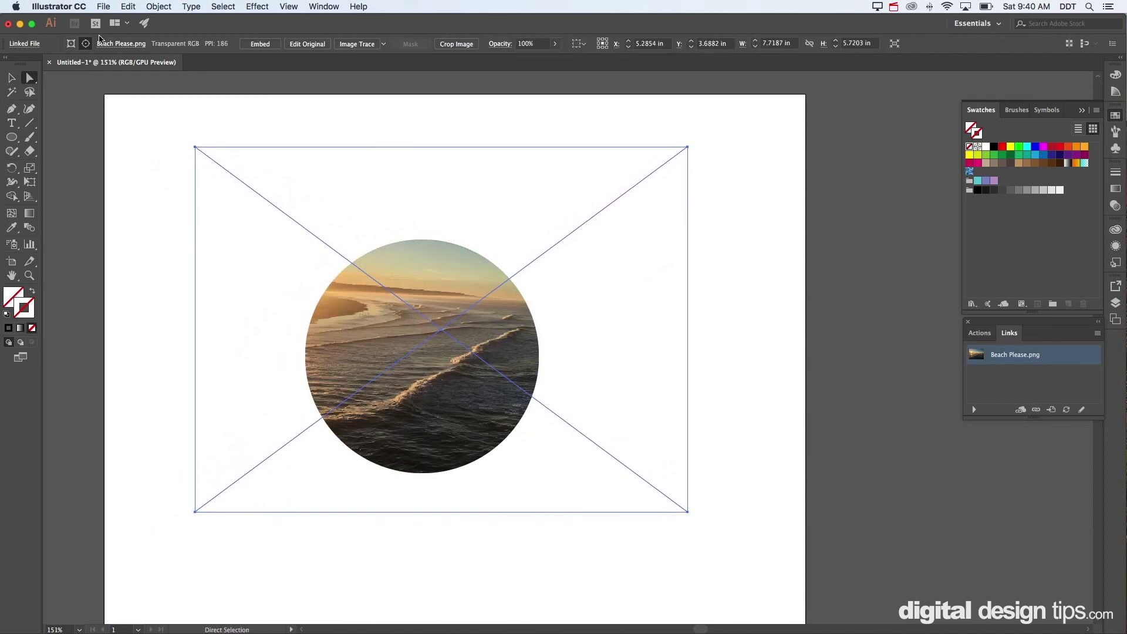
{"action": "left_click", "coordinate": [69, 44]}
{"action": "left_click", "coordinate": [512, 337]}
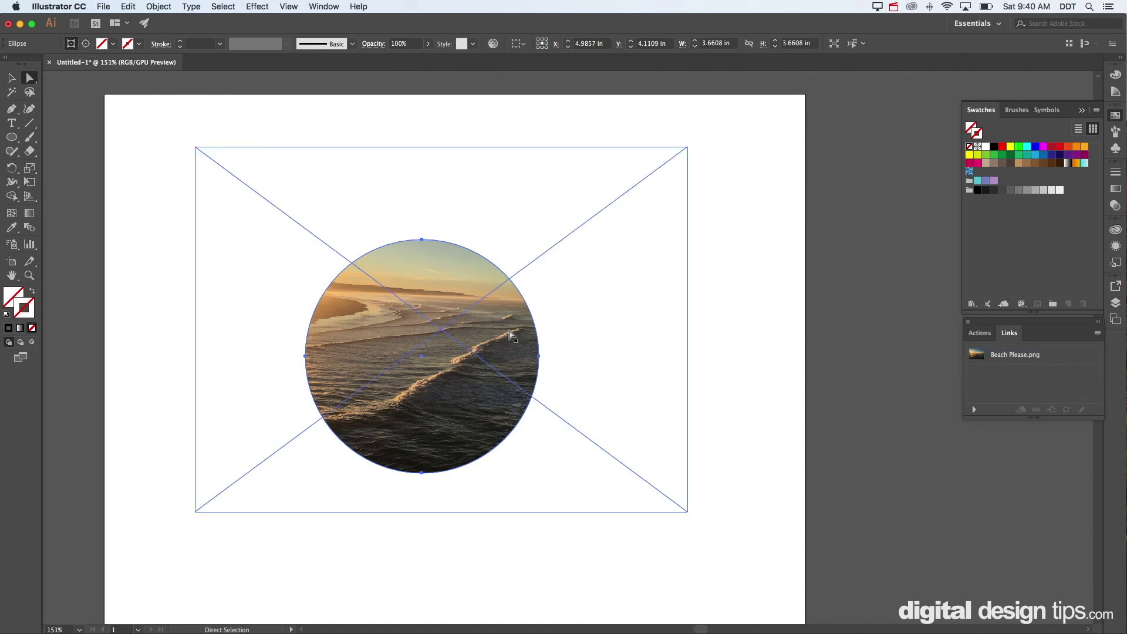
{"action": "mouse_move", "coordinate": [494, 339]}
{"action": "left_mouse_down"}
{"action": "mouse_move", "coordinate": [491, 376]}
{"action": "mouse_move", "coordinate": [513, 344]}
{"action": "left_mouse_up"}
{"action": "key", "text": "v"}
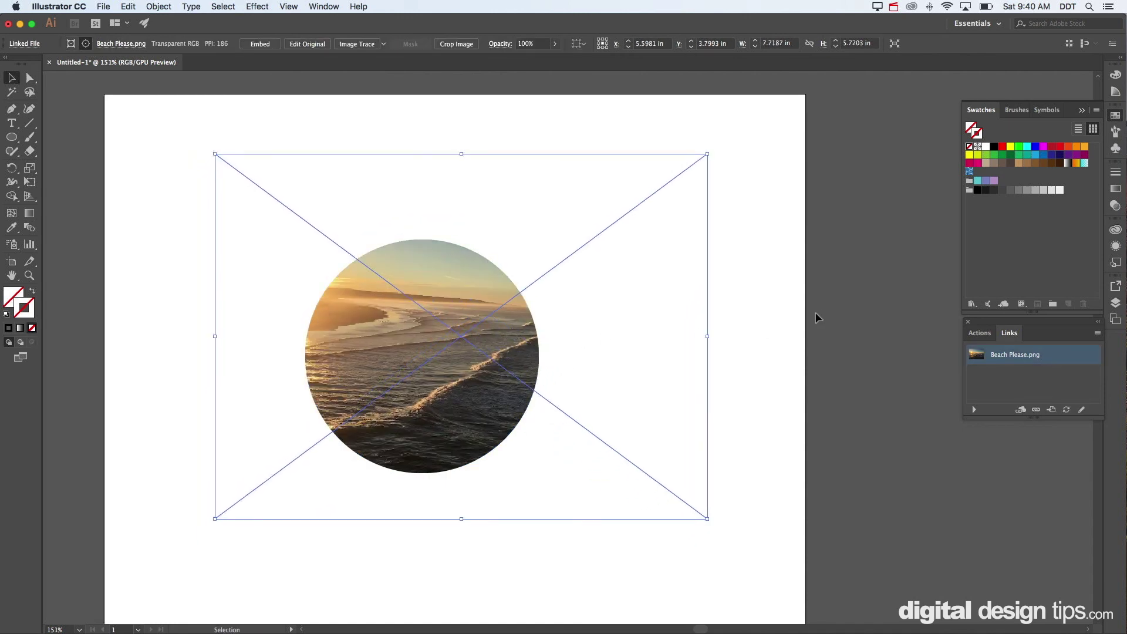
{"action": "left_click", "coordinate": [814, 315]}
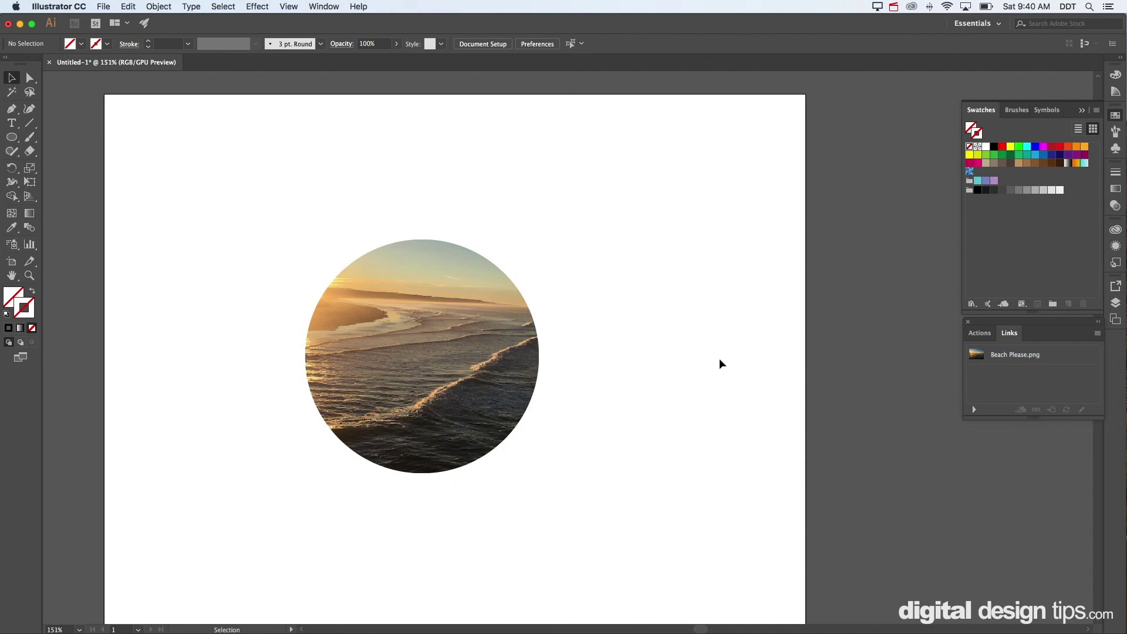
{"action": "scroll", "coordinate": [664, 347], "scroll_direction": "down", "scroll_amount": 2}
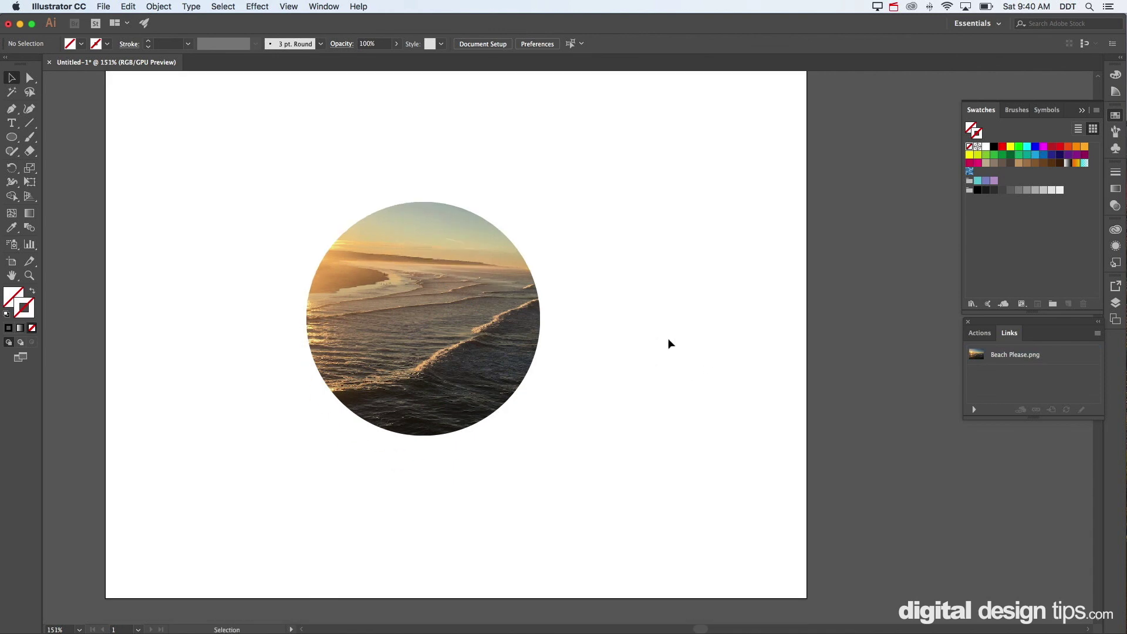
{"action": "left_click_drag", "start_coordinate": [654, 331], "coordinate": [616, 357]}
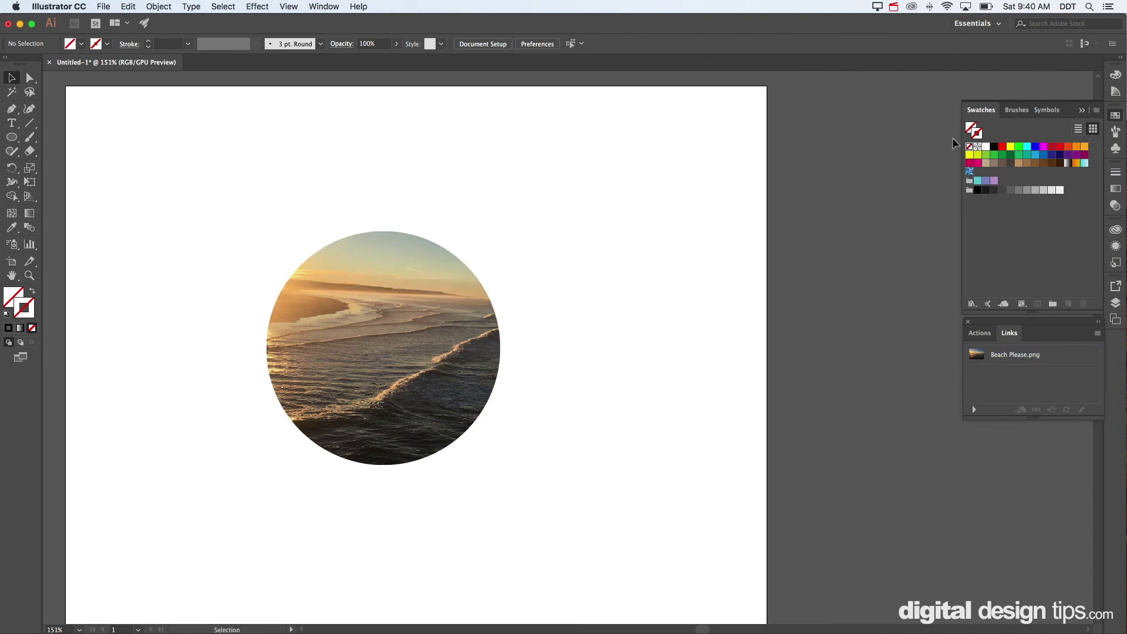
{"action": "key", "text": "super"}
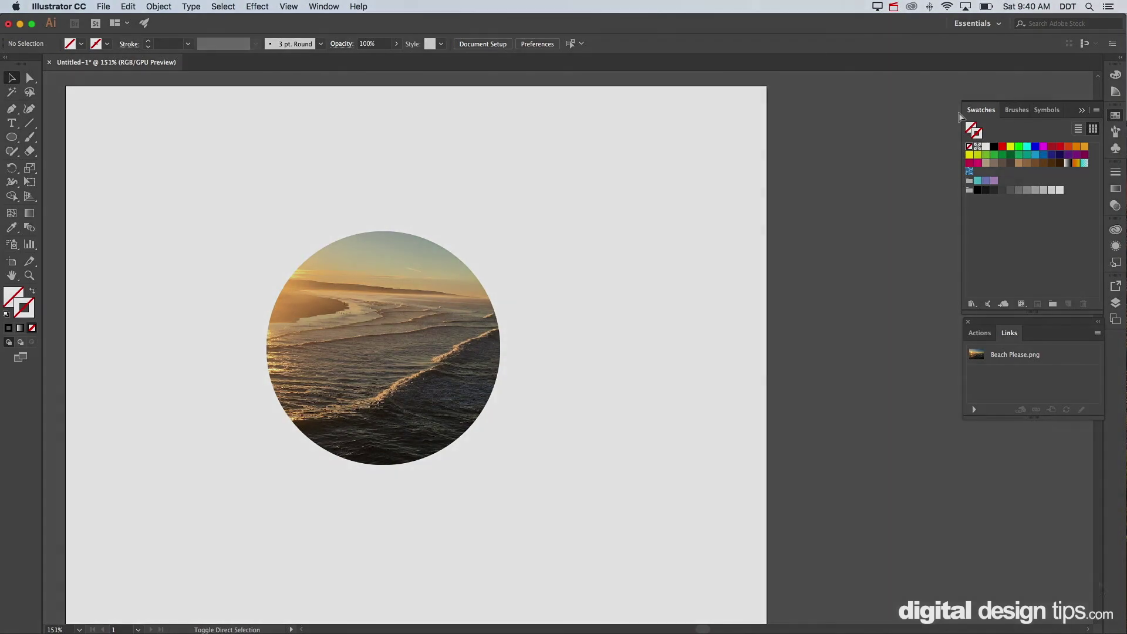